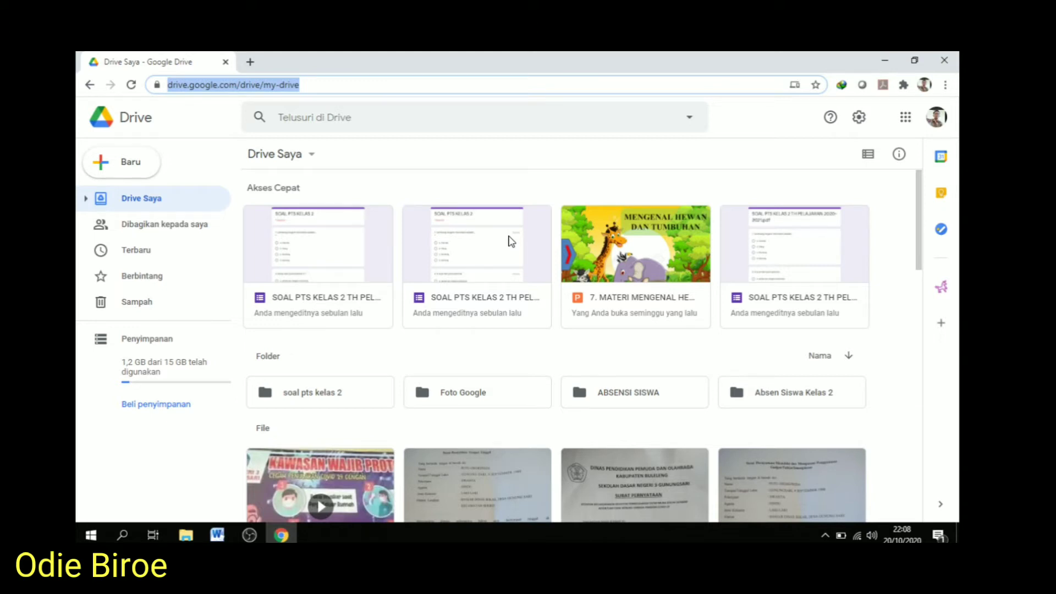
Step: Create a new folder named "uts" in Drive Saya
left_click(137, 167)
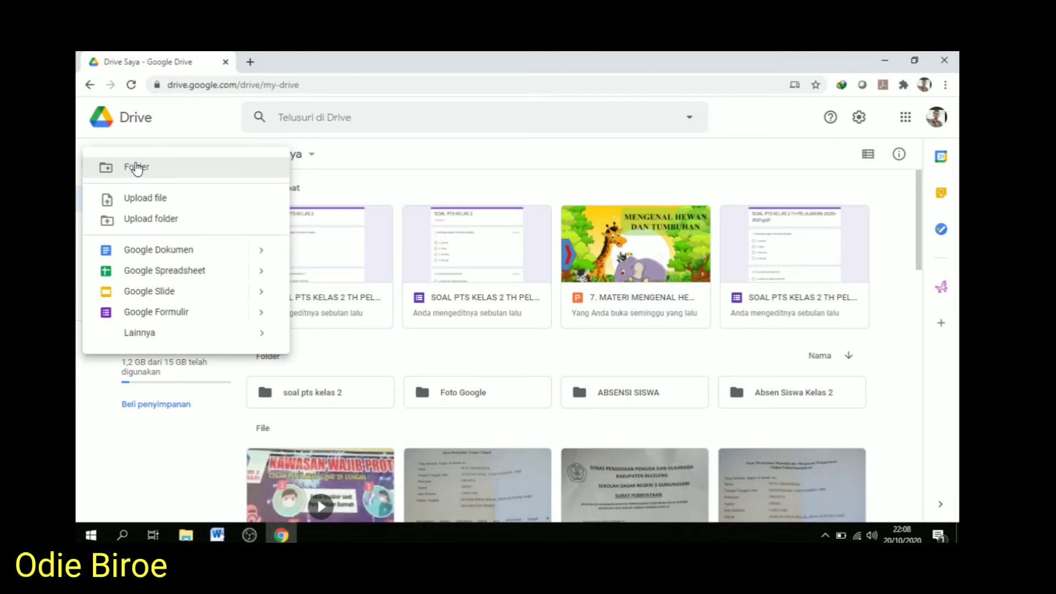
left_click(165, 175)
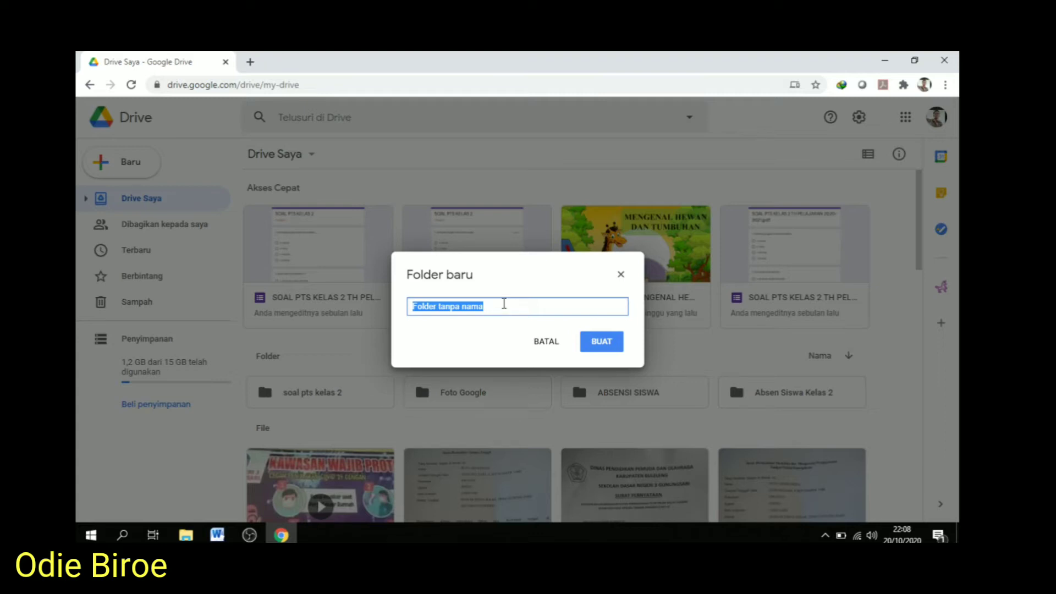
type("uts")
left_click(593, 345)
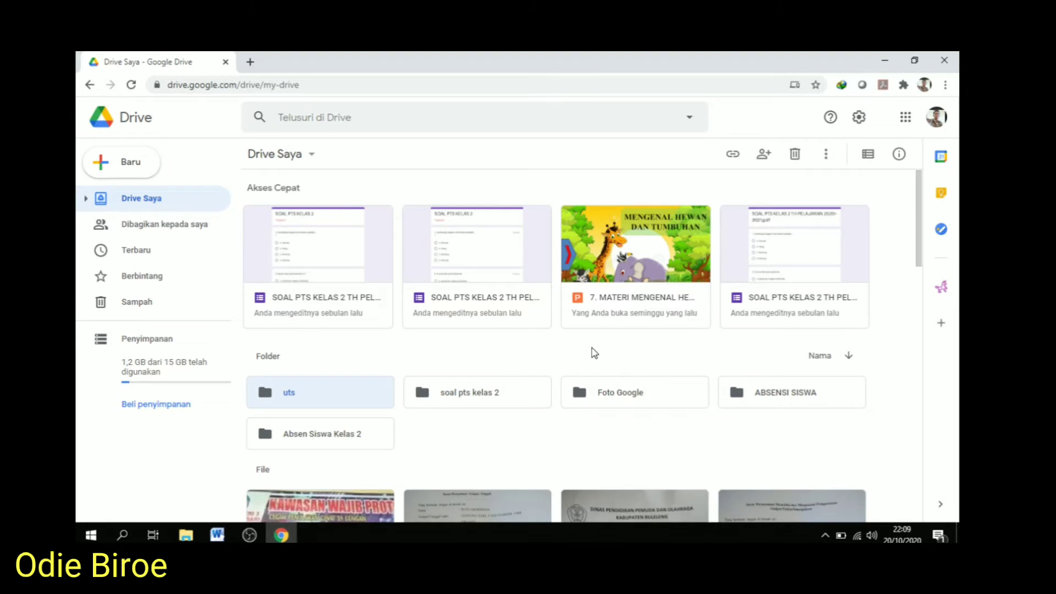
Step: Open the uts folder and create a new Google Formulir inside it
double_click(318, 403)
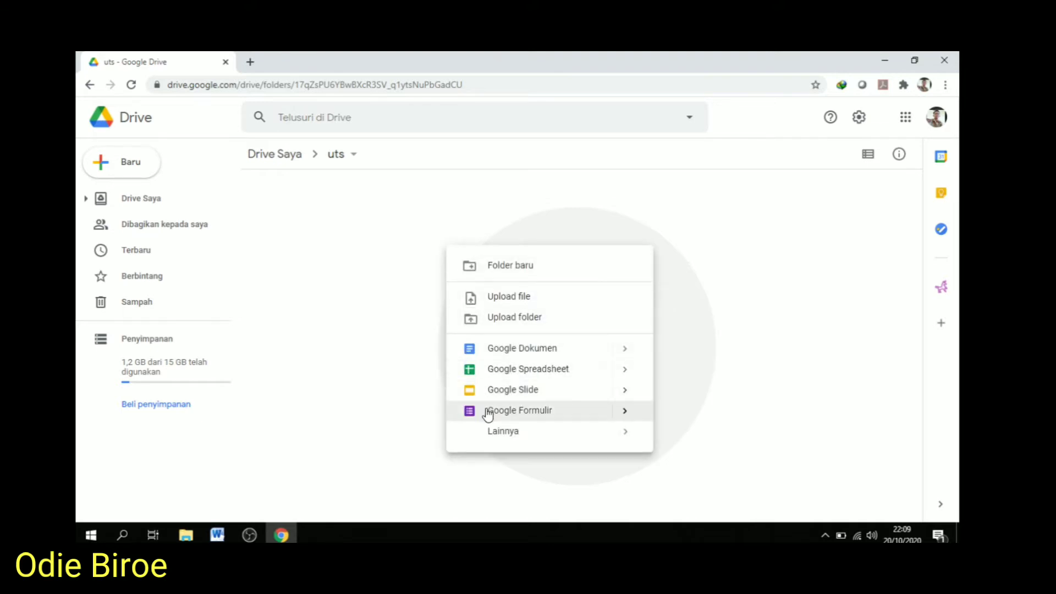
mouse_move(497, 429)
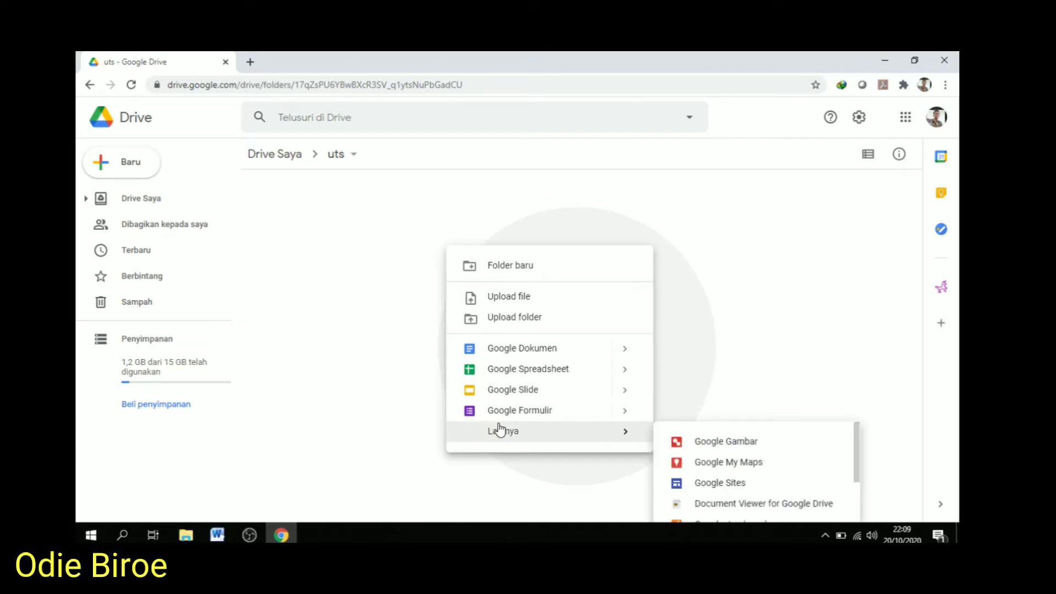
left_click(600, 416)
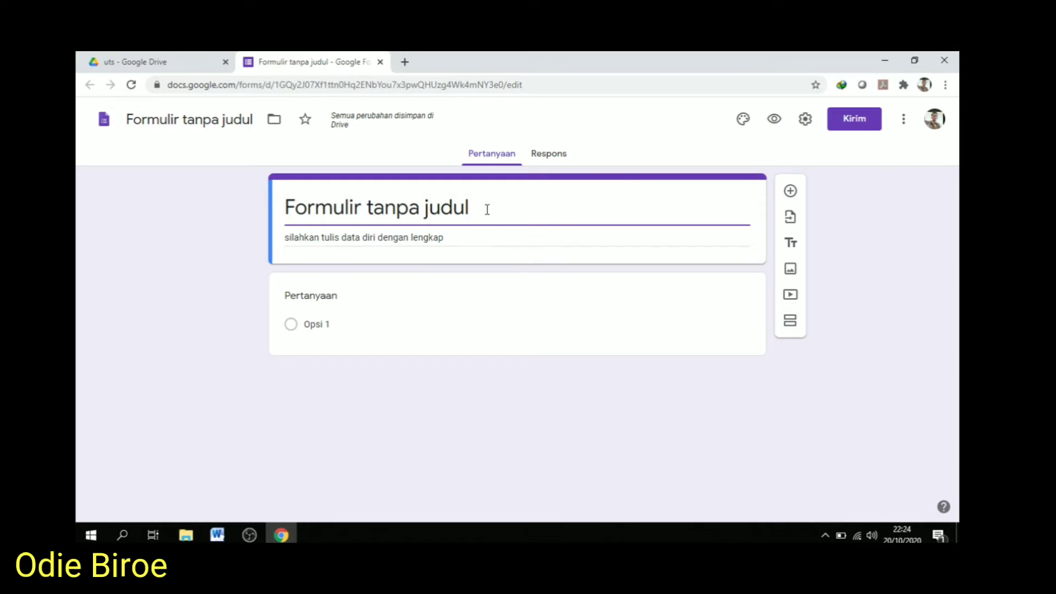
Step: Replace the form's title with "SOAL UTS KELAS 2 TEMA 1"
key("BackSpace")
key("BackSpace")
key("BackSpace")
key("BackSpace")
key("BackSpace")
key("BackSpace")
key("BackSpace")
key("BackSpace")
key("BackSpace")
key("BackSpace")
key("BackSpace")
key("BackSpace")
key("BackSpace")
key("BackSpace")
key("BackSpace")
key("BackSpace")
key("BackSpace")
key("BackSpace")
key("BackSpace")
key("BackSpace")
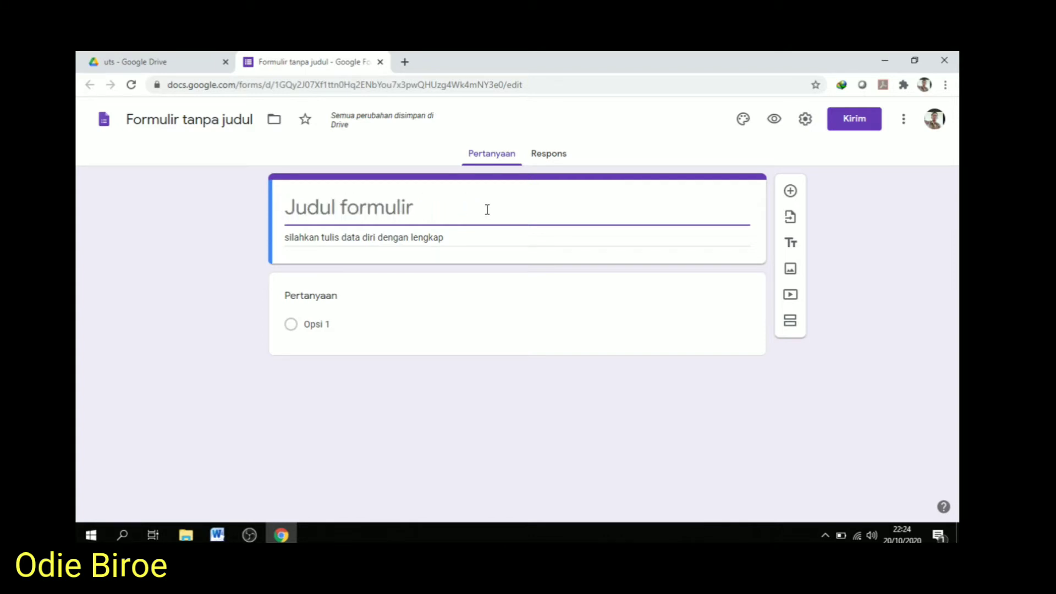
type("SOAL UTS KELAS 2 TEMA 1")
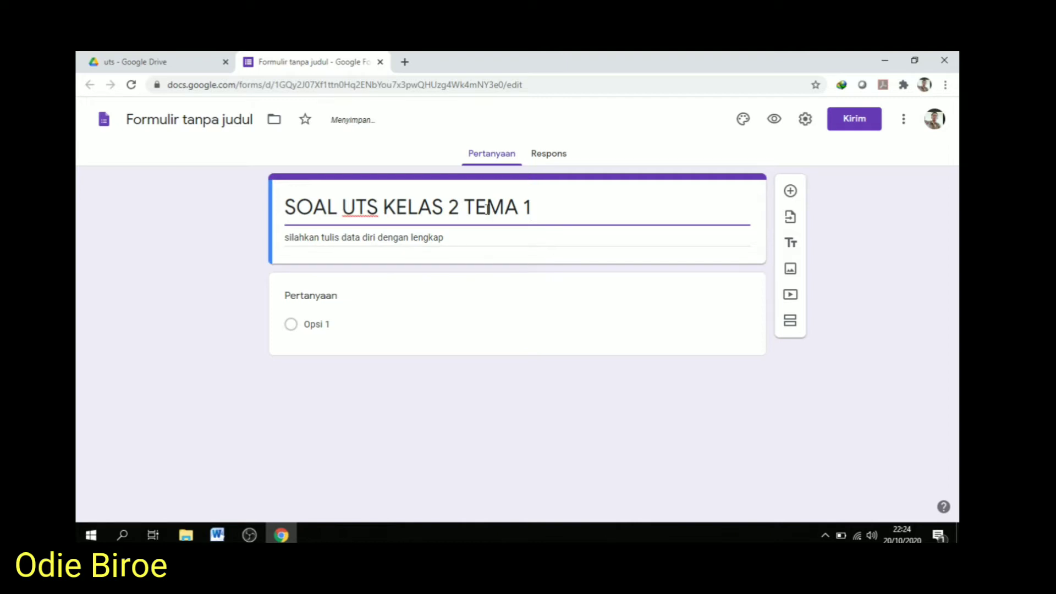
triple_click(455, 233)
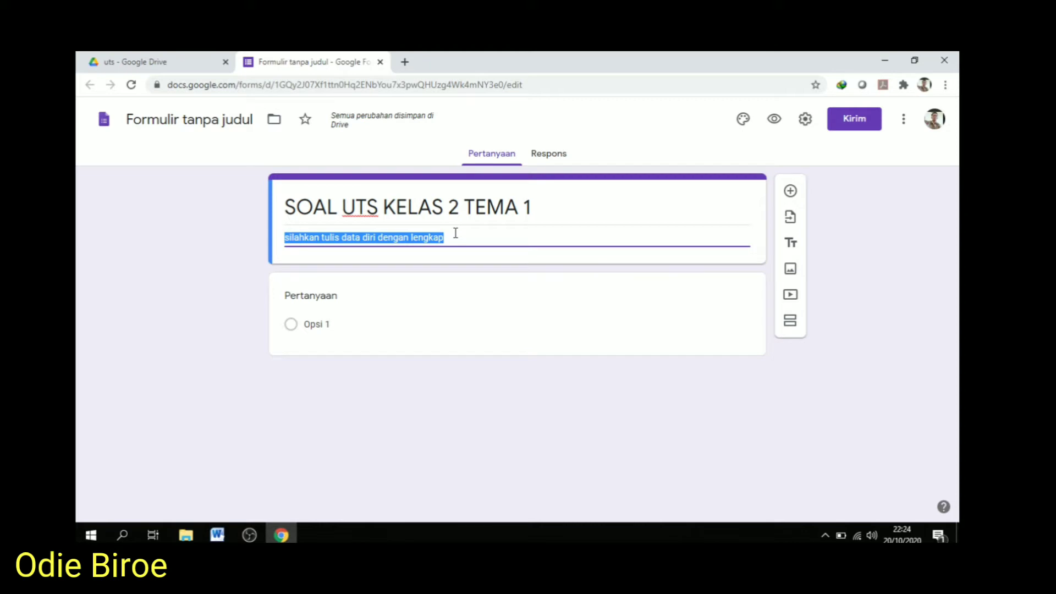
left_click(455, 233)
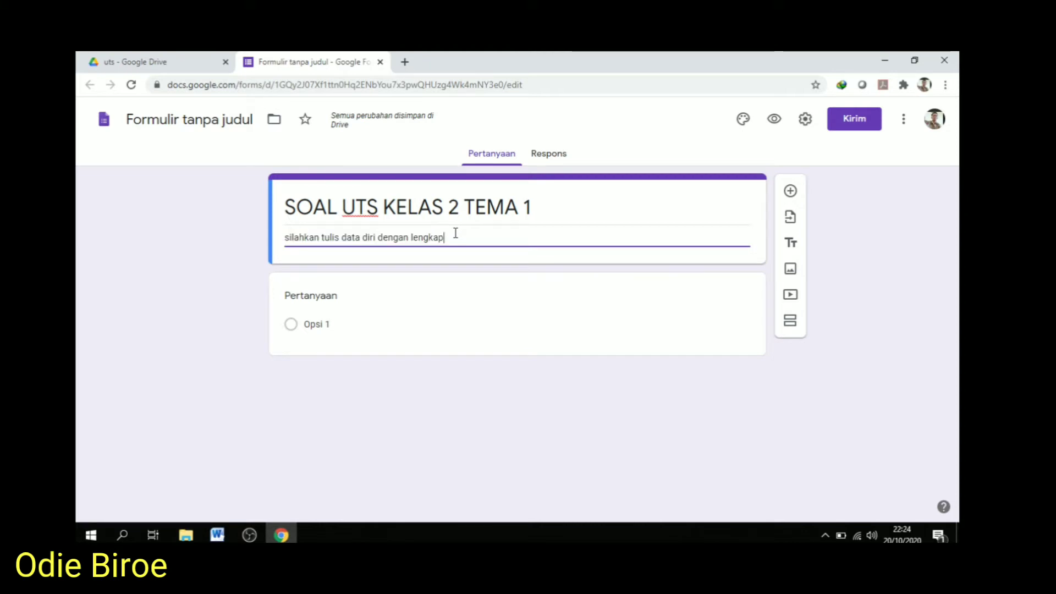
Step: Set up the first question as a Jawaban singkat titled "NAMA" and make it required
left_click(323, 300)
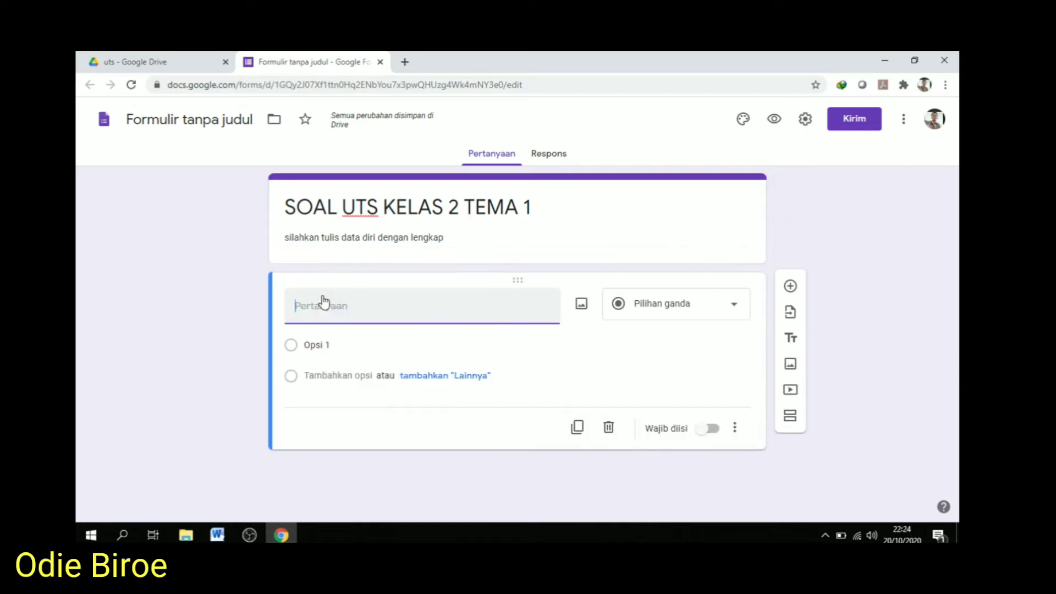
left_click(731, 307)
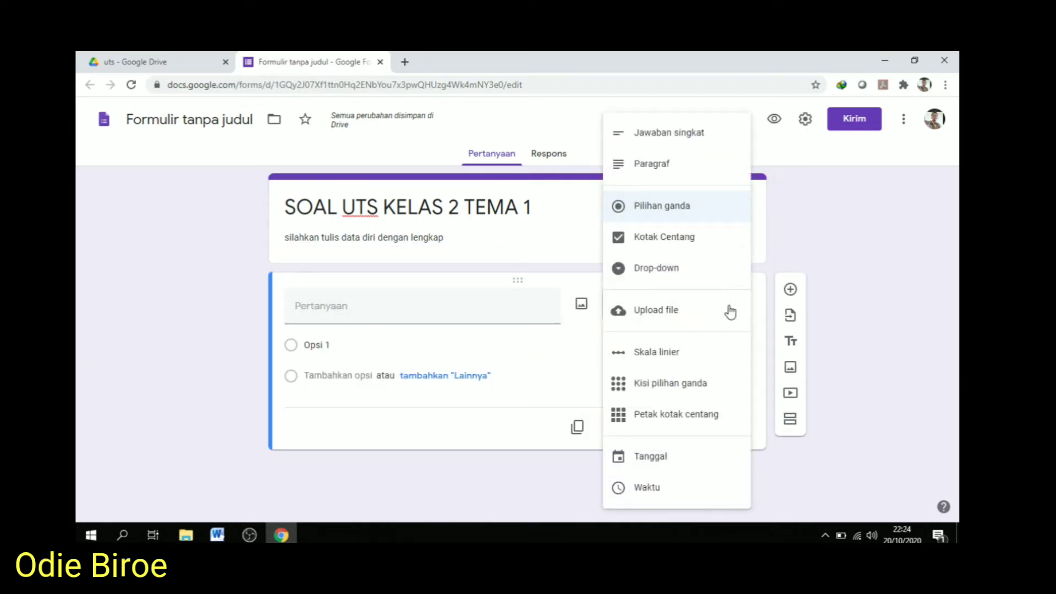
left_click(692, 147)
left_click(446, 316)
type("NA")
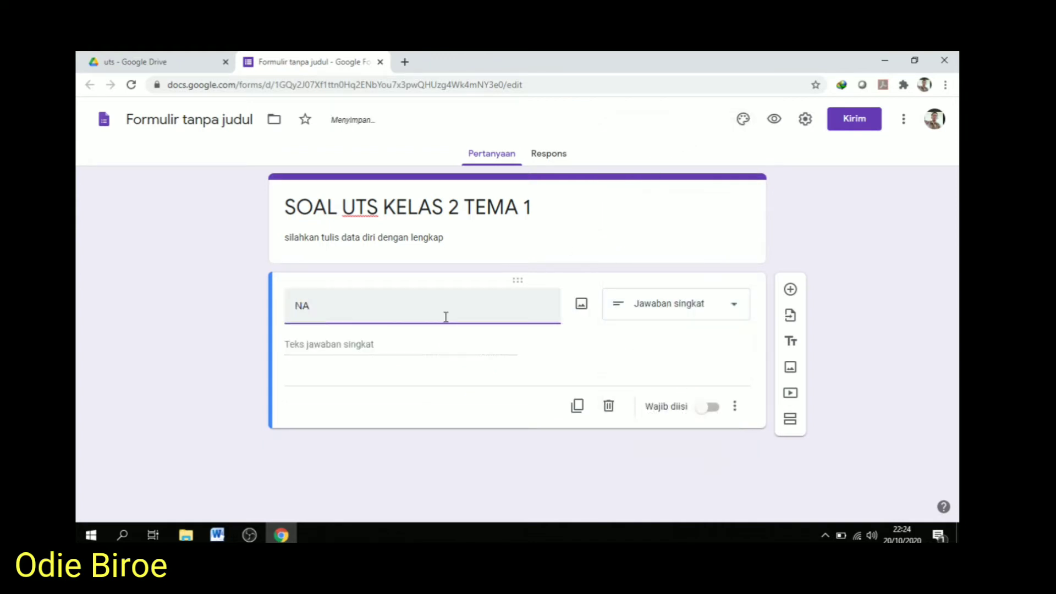
type("A")
key("BackSpace")
type("MA")
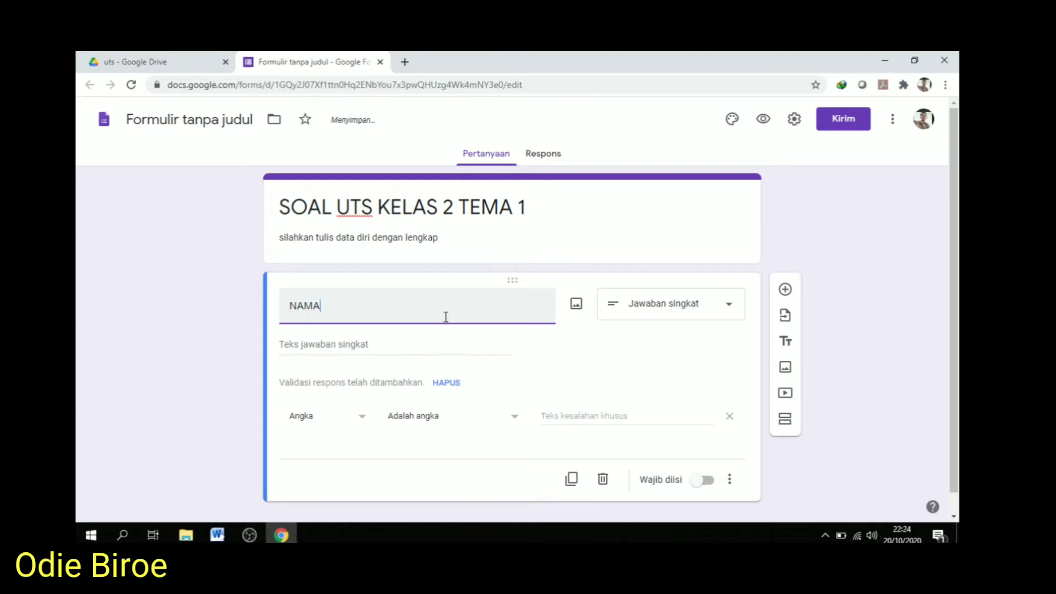
left_click(857, 311)
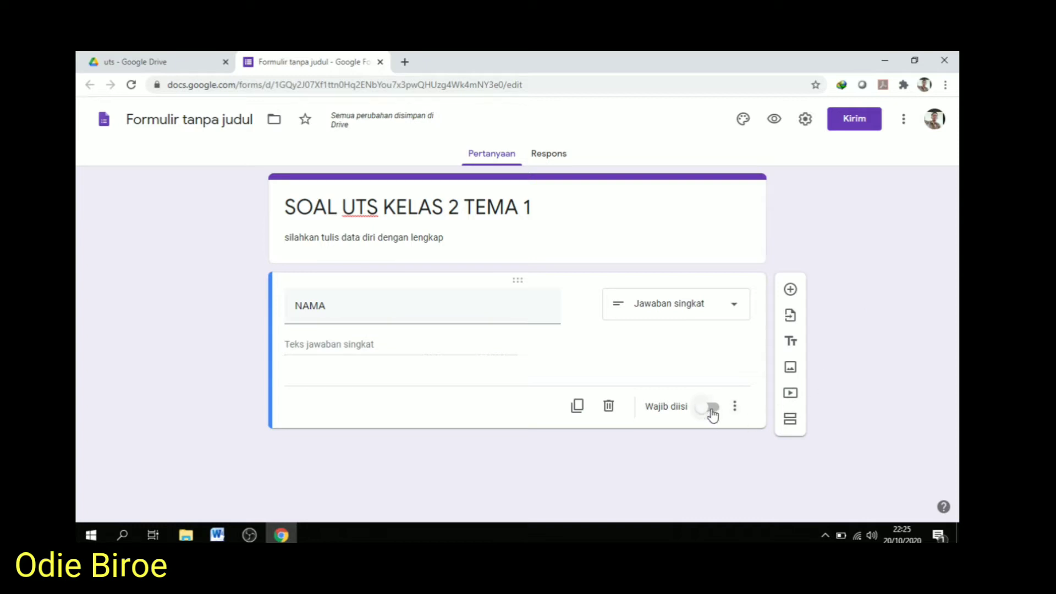
left_click(712, 409)
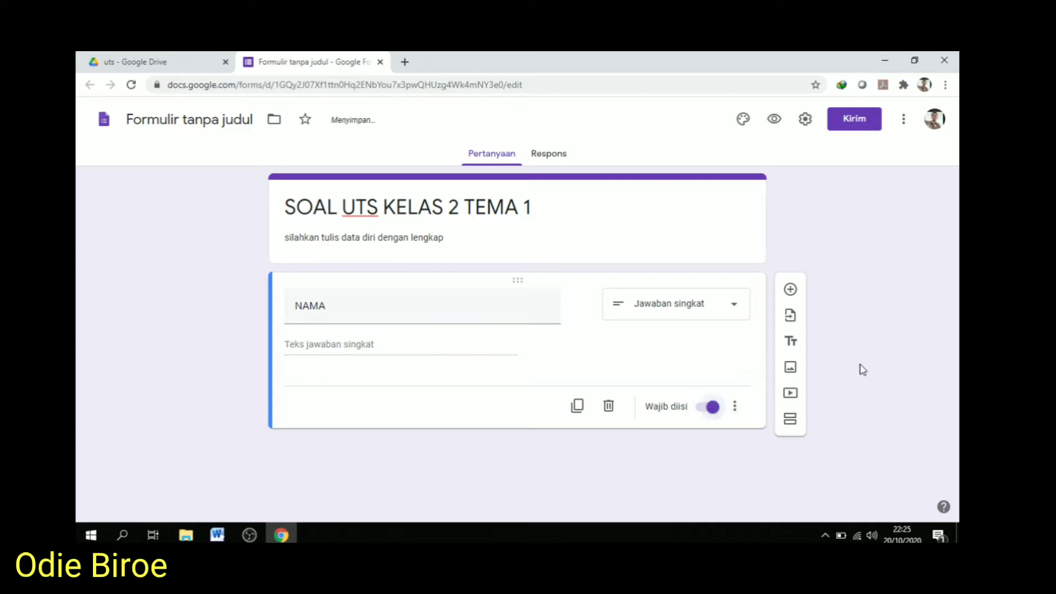
Step: Add a second question of type Jawaban singkat titled "KELAS"
left_click(790, 290)
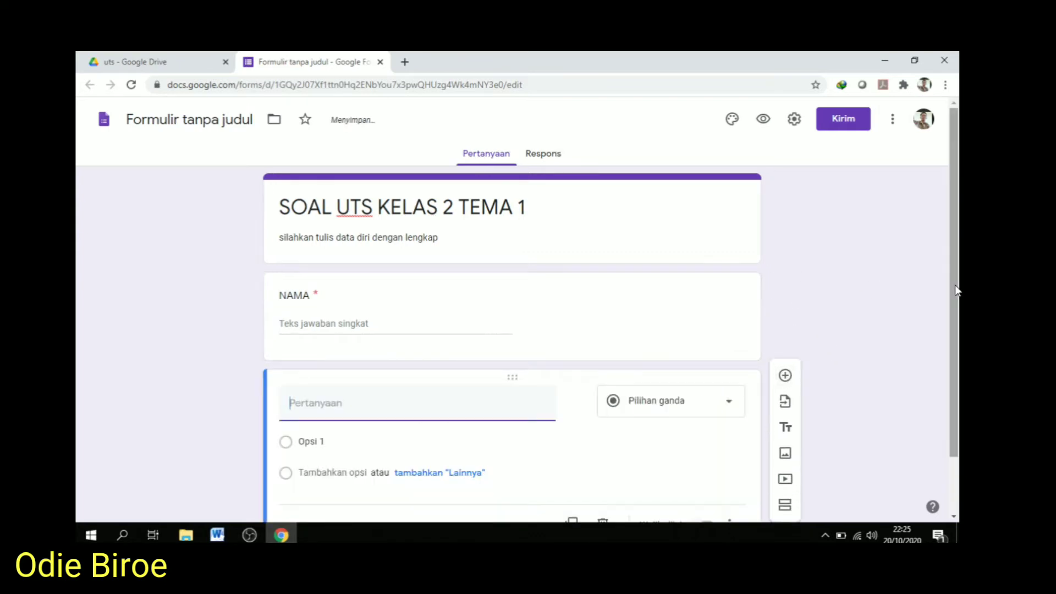
left_click_drag(954, 285, 952, 350)
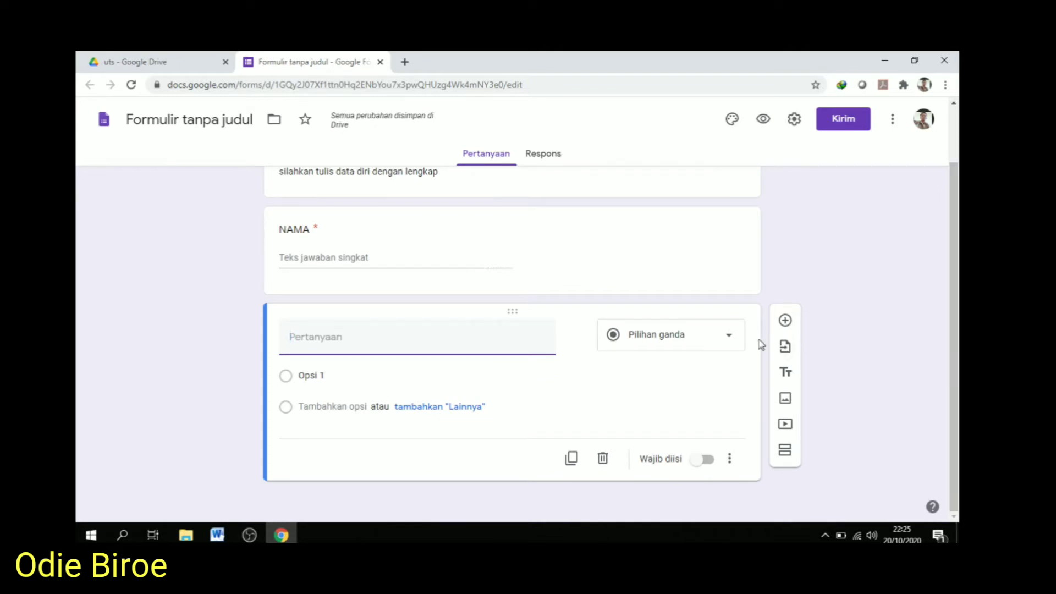
left_click(732, 340)
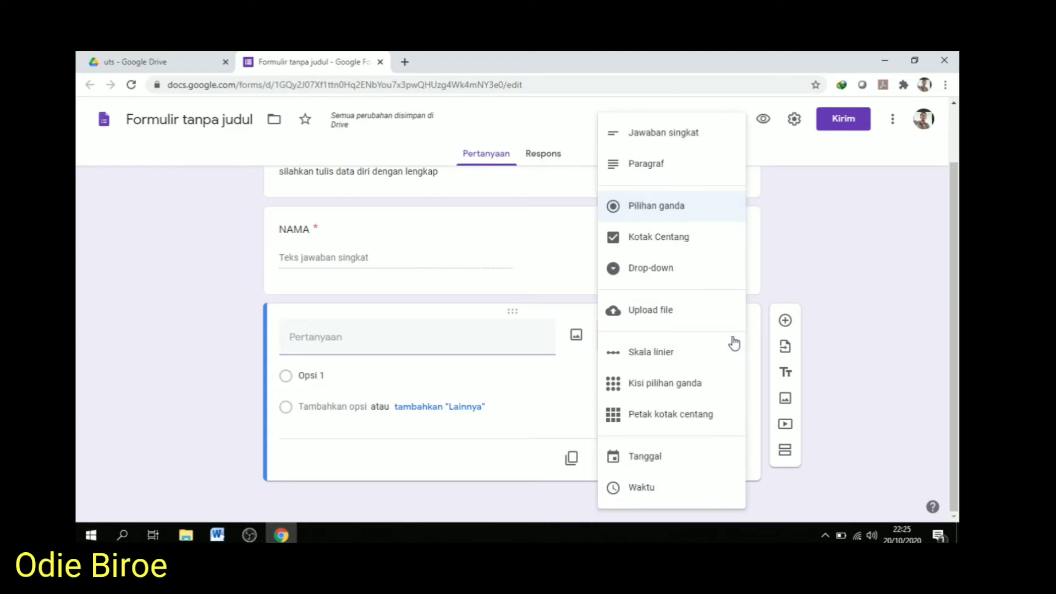
left_click(682, 139)
left_click(413, 364)
type("KE")
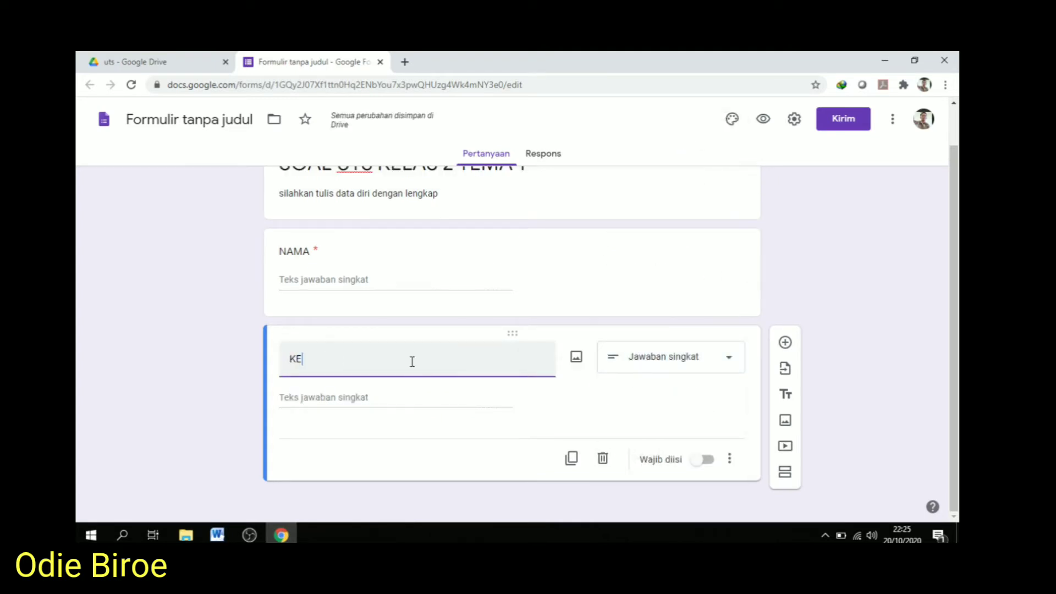
type("LAS")
Step: Add a third question titled "NOMOR ABSEN" and set its type to Drop-down
left_click(785, 343)
scroll(942, 425, "down", 2)
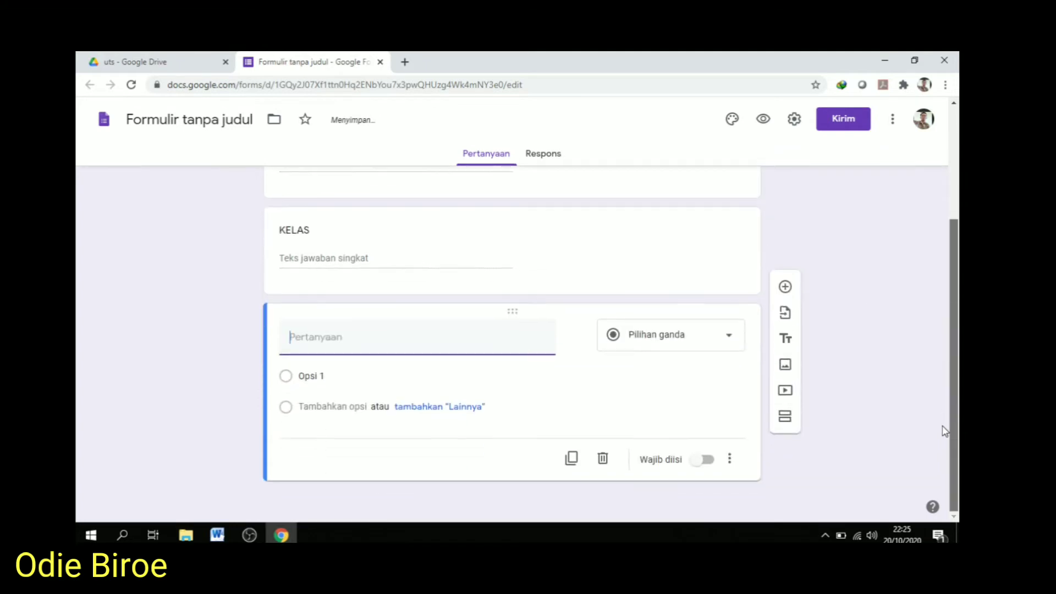
type("NOMO")
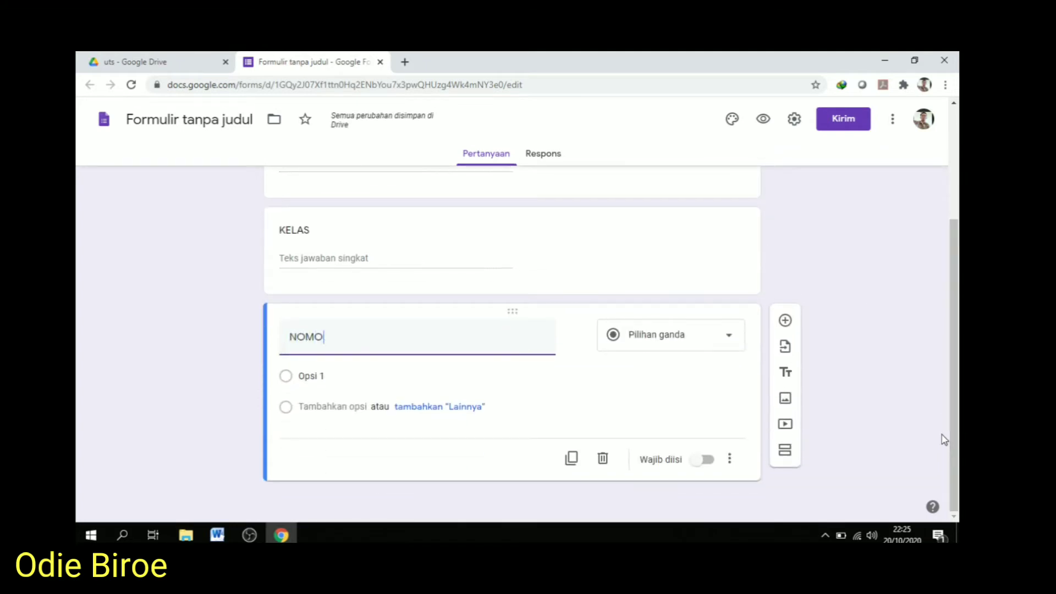
type("R ABSE")
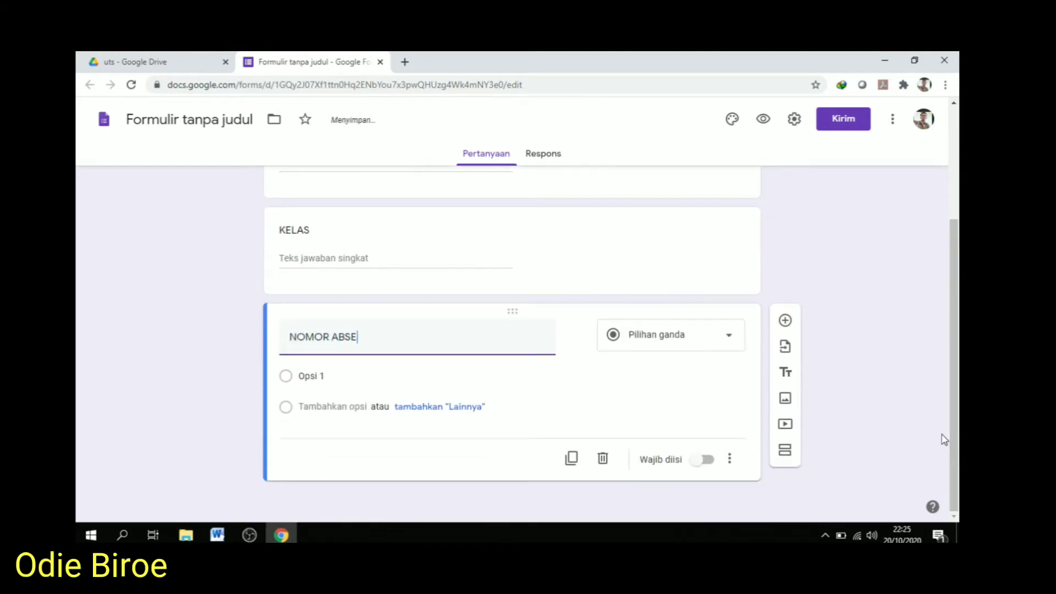
type("N")
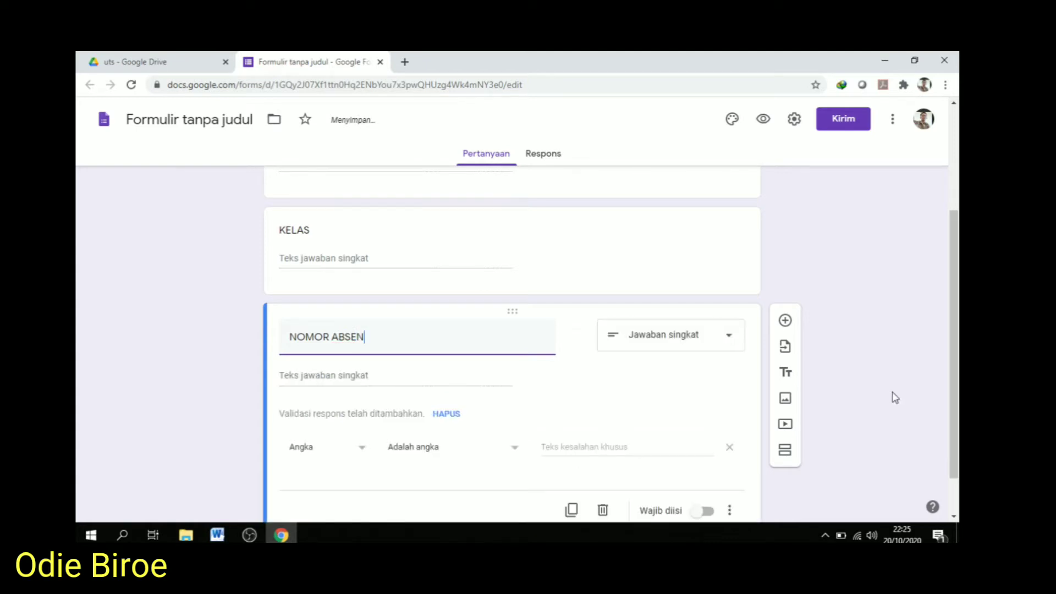
left_click(732, 344)
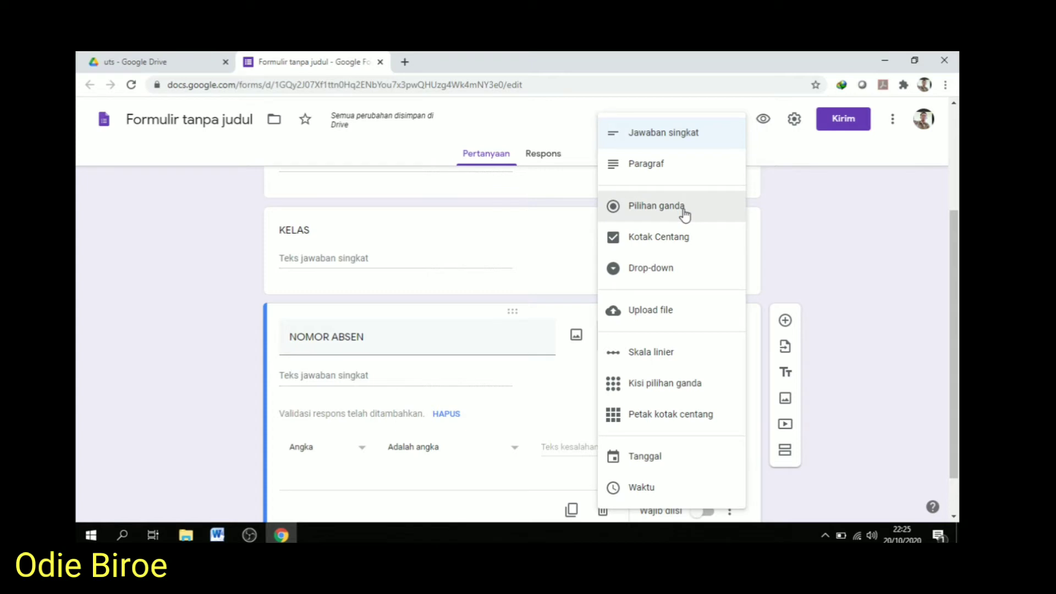
left_click(663, 275)
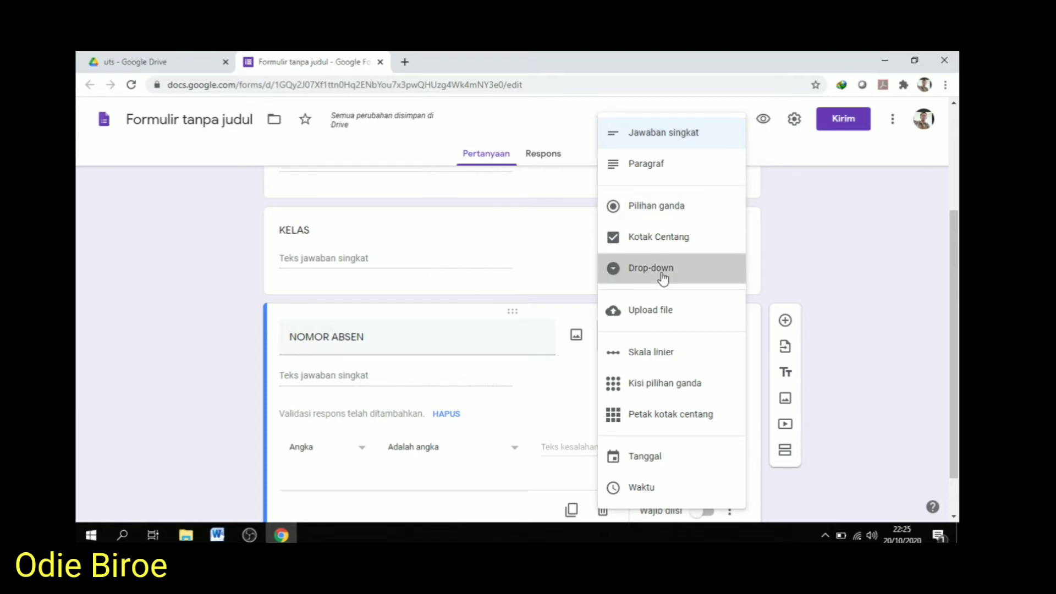
Step: Fill the NOMOR ABSEN drop-down with the numbered options 1 through 15
left_click(420, 375)
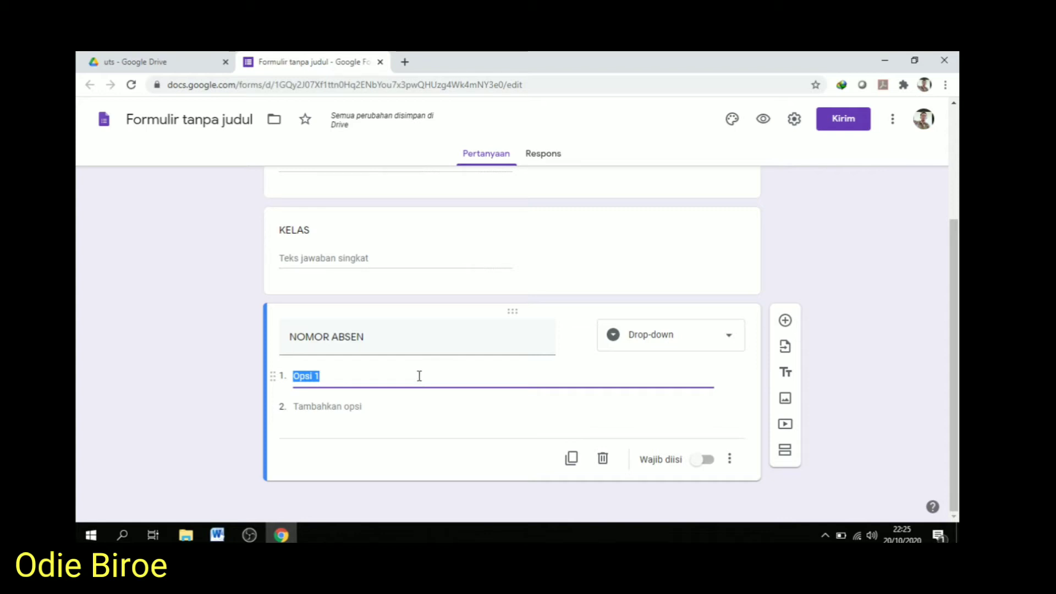
type("1")
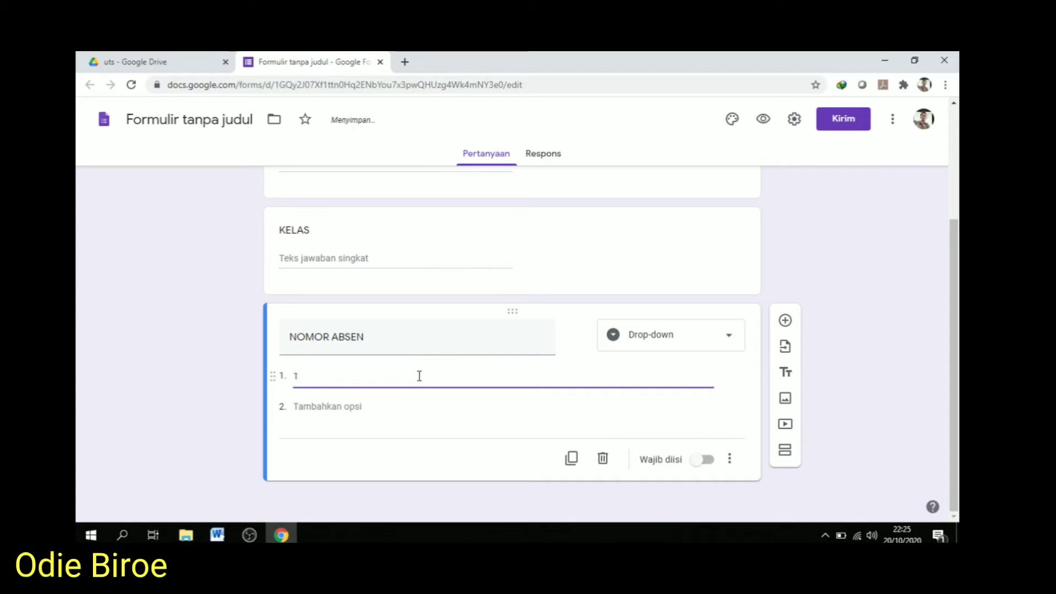
left_click(377, 408)
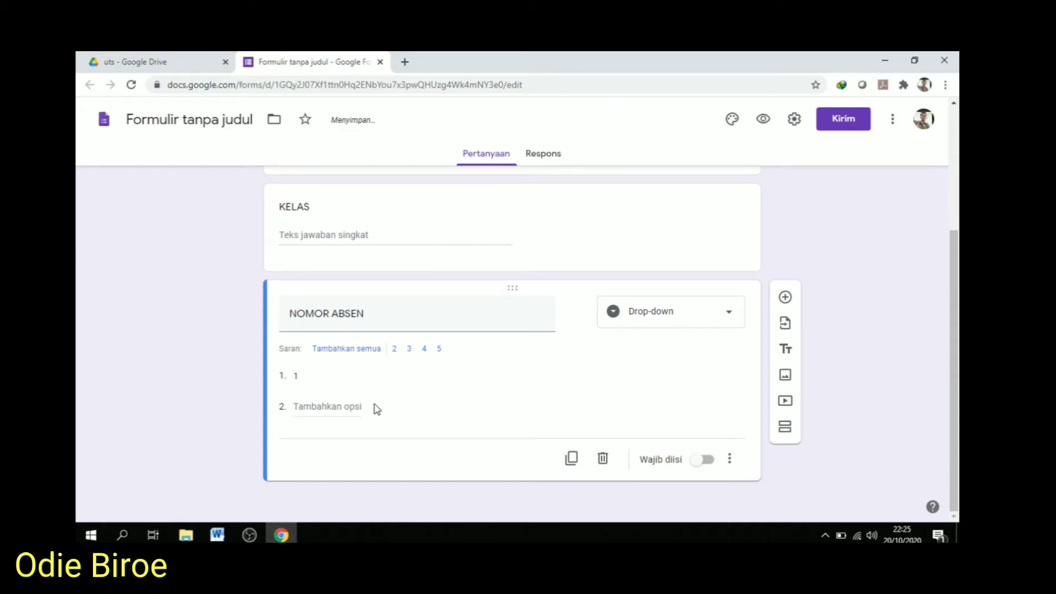
left_click(361, 406)
type("2")
key("Return")
key("Return")
key("Return")
key("Return")
key("Return")
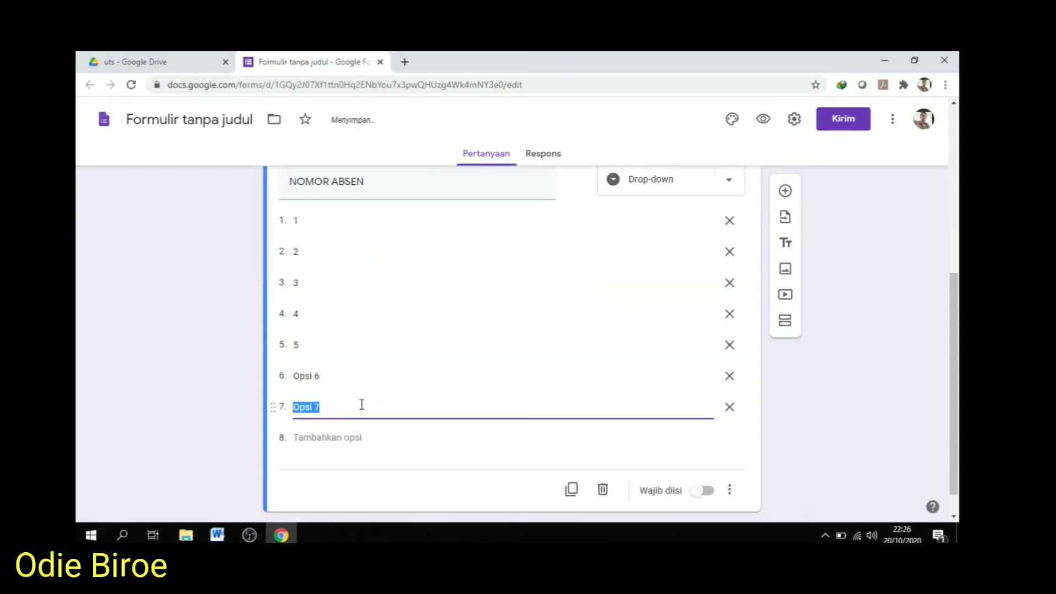
key("BackSpace")
left_click(330, 379)
type("6")
left_click(327, 407)
type("7")
left_click(323, 437)
type("8")
key("Return")
type("9 10 11 12 13 14 15")
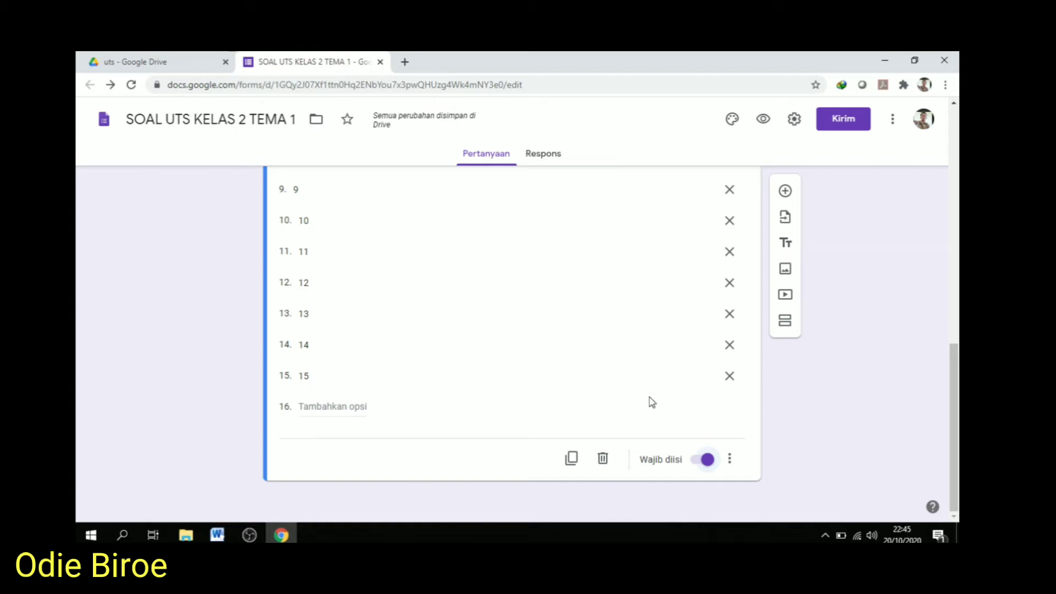
Step: Add a second section to the form and title it SOAL UTS KELAS 2 TEMA 1, copied from the form's title
left_click(785, 323)
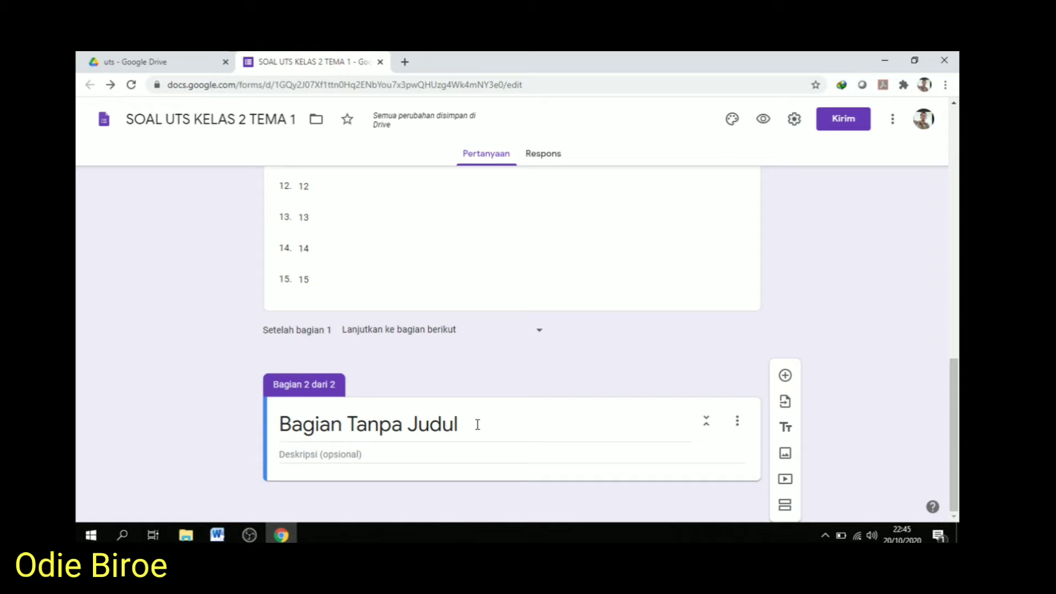
scroll(477, 425, "up", 10)
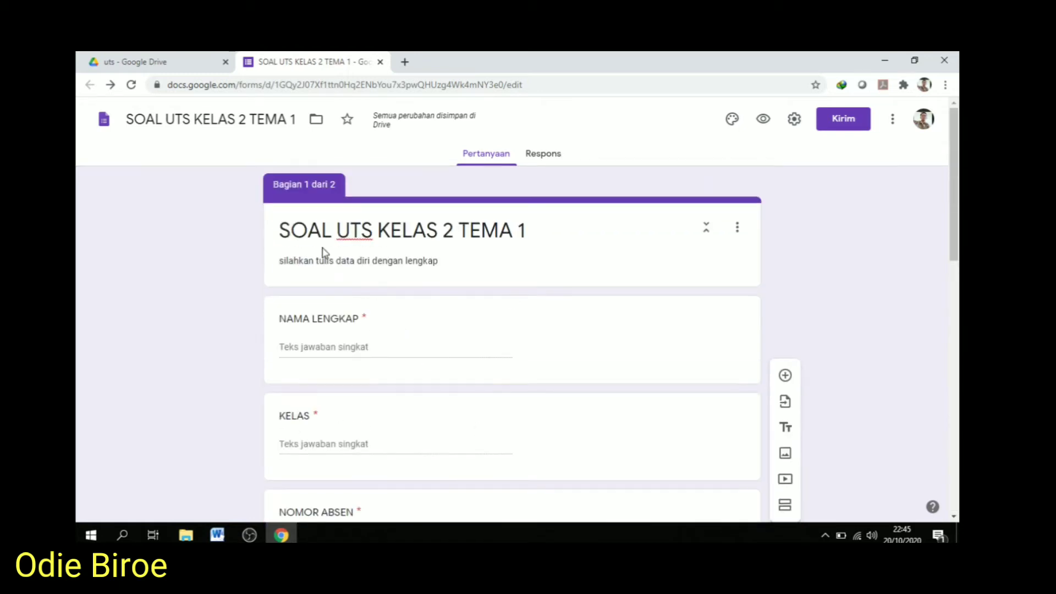
triple_click(287, 233)
key("ctrl+c")
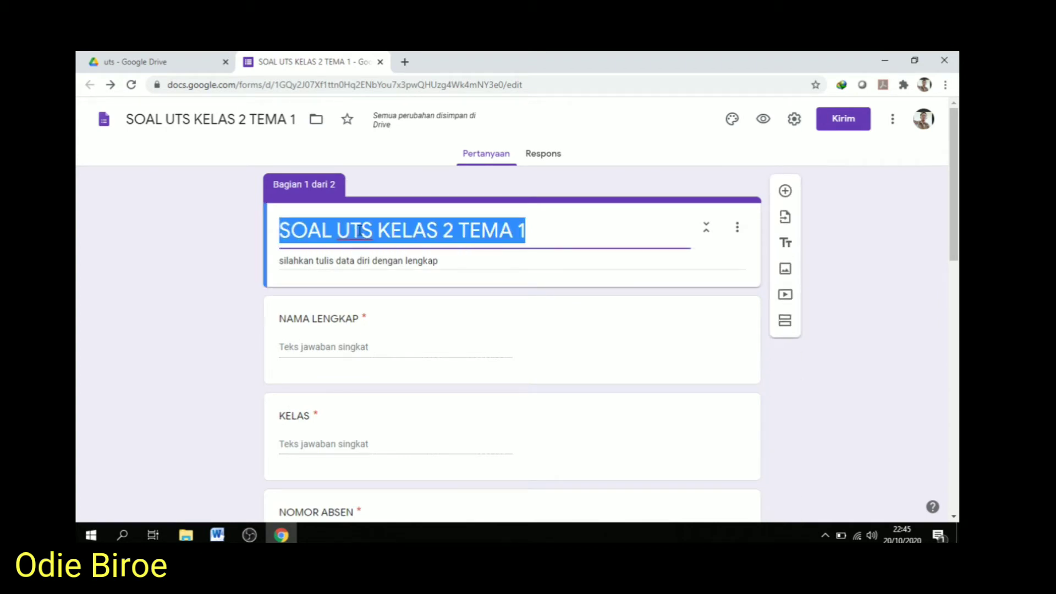
scroll(359, 231, "down", 10)
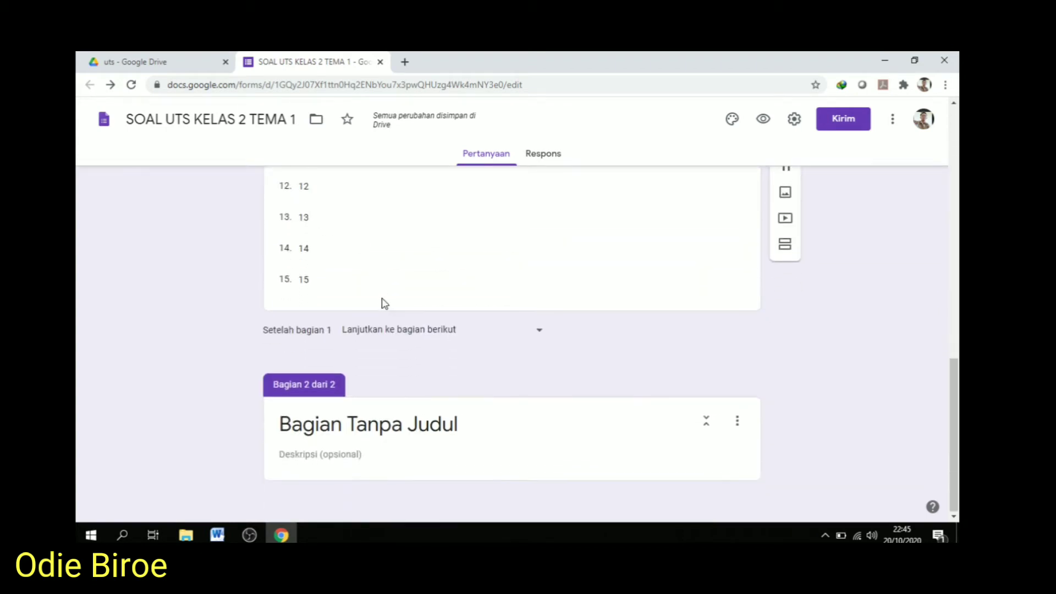
triple_click(471, 418)
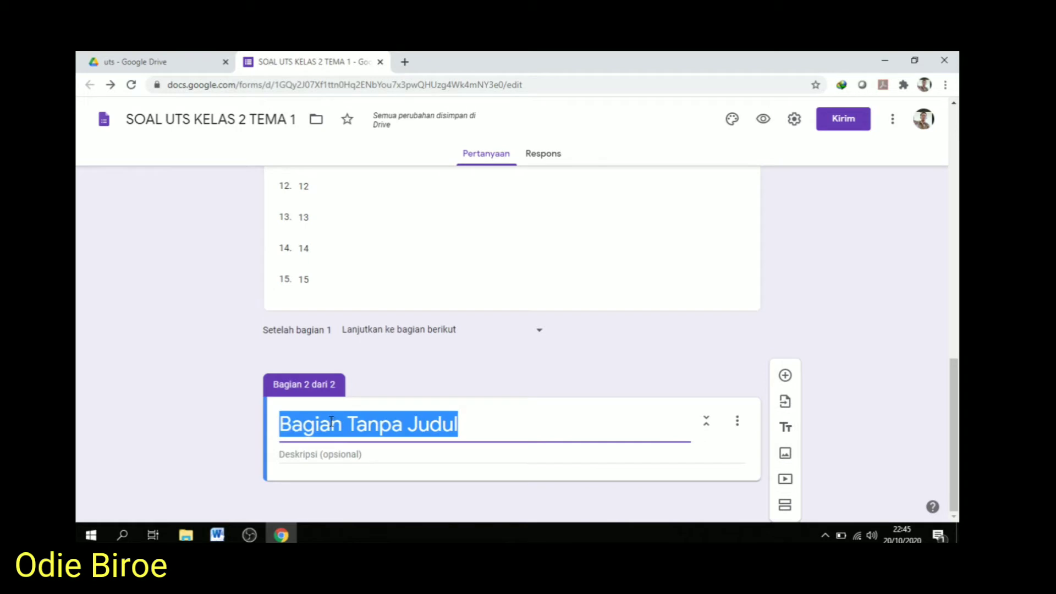
key("ctrl+v")
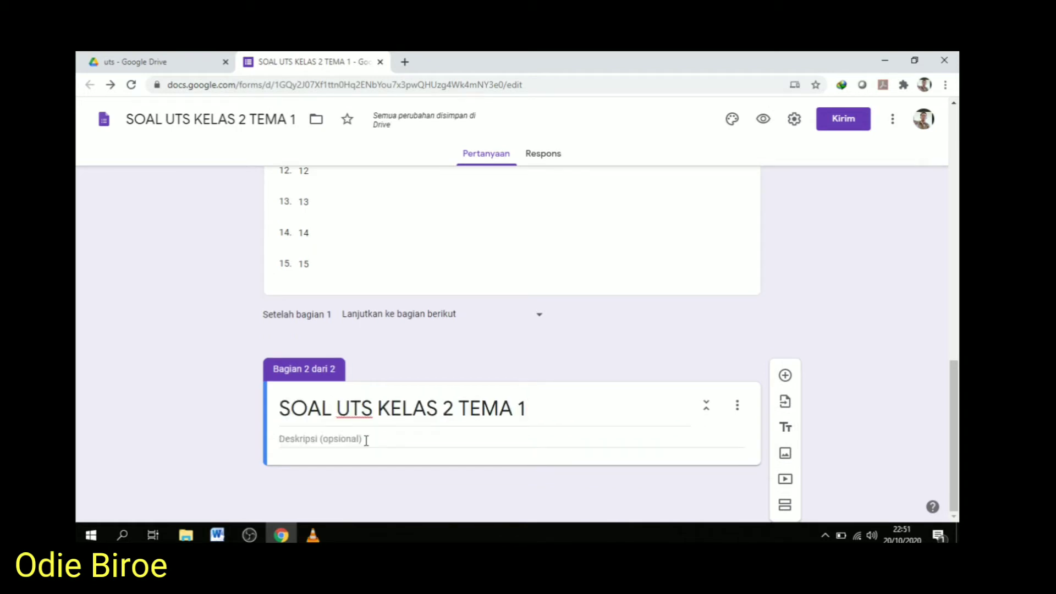
Step: Set the second section's description to "Silahkan kamu kerjakan soal di bawah ini dengan memilih opsi yang paling tepat"
left_click(366, 439)
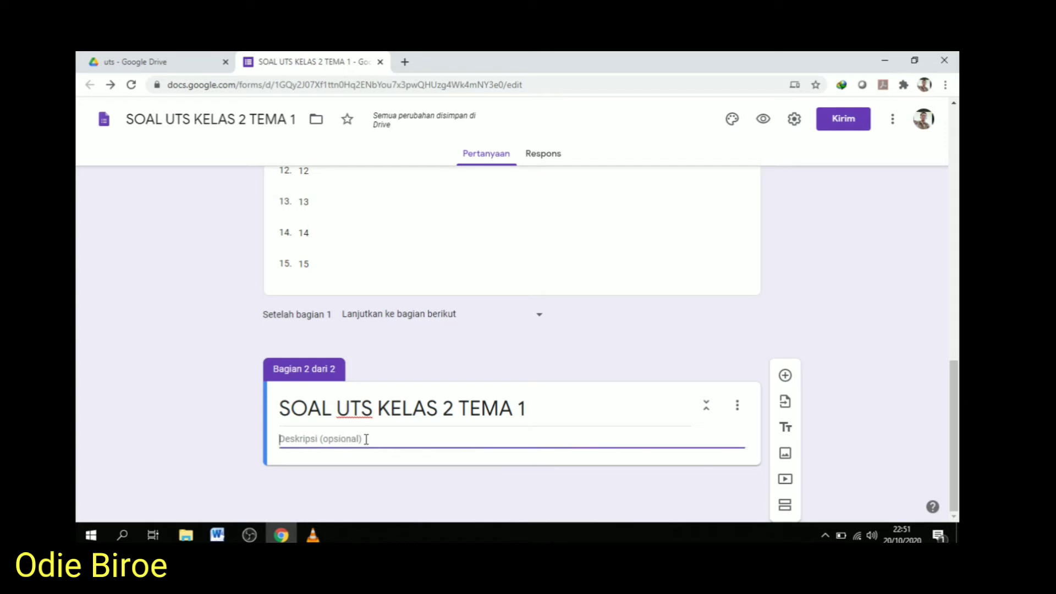
key("BackSpace")
key("BackSpace")
key("BackSpace")
key("BackSpace")
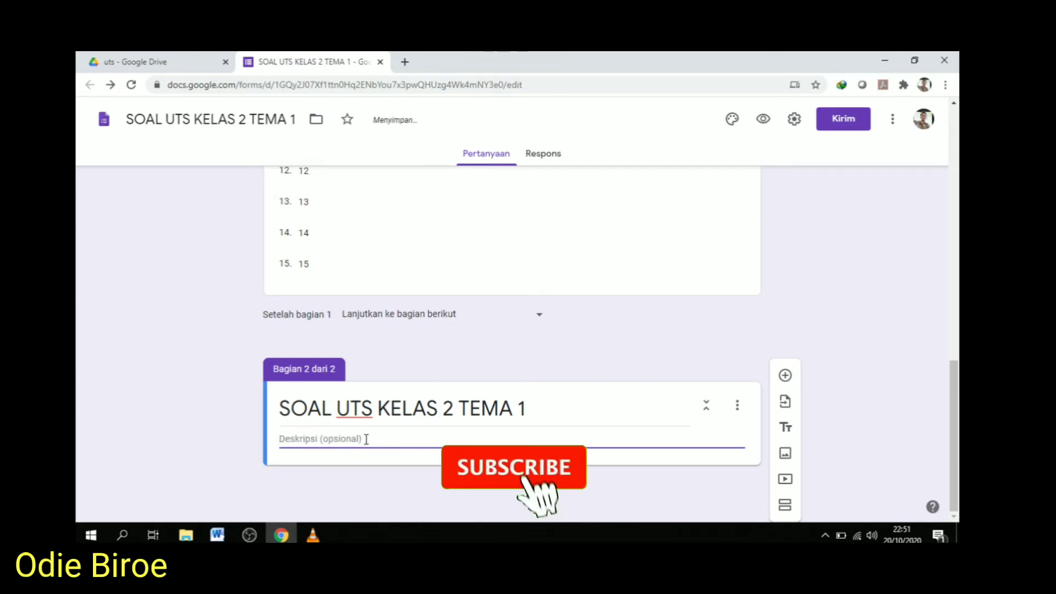
type("Silahkan kamu kerjakan soal di bawah ini denagn")
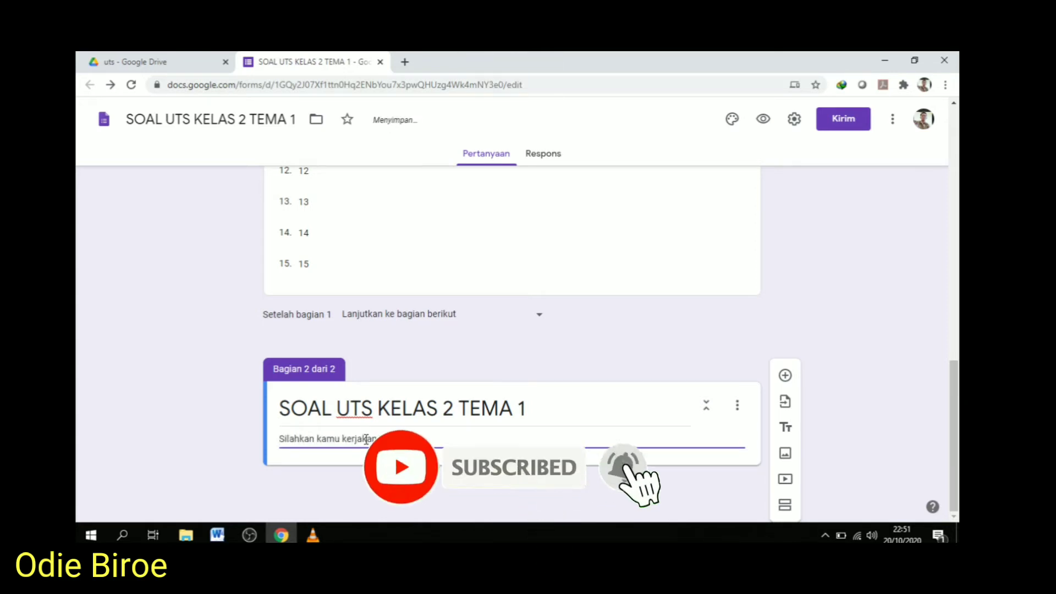
key("BackSpace")
key("BackSpace")
key("BackSpace")
type("gan memilih opsi yan")
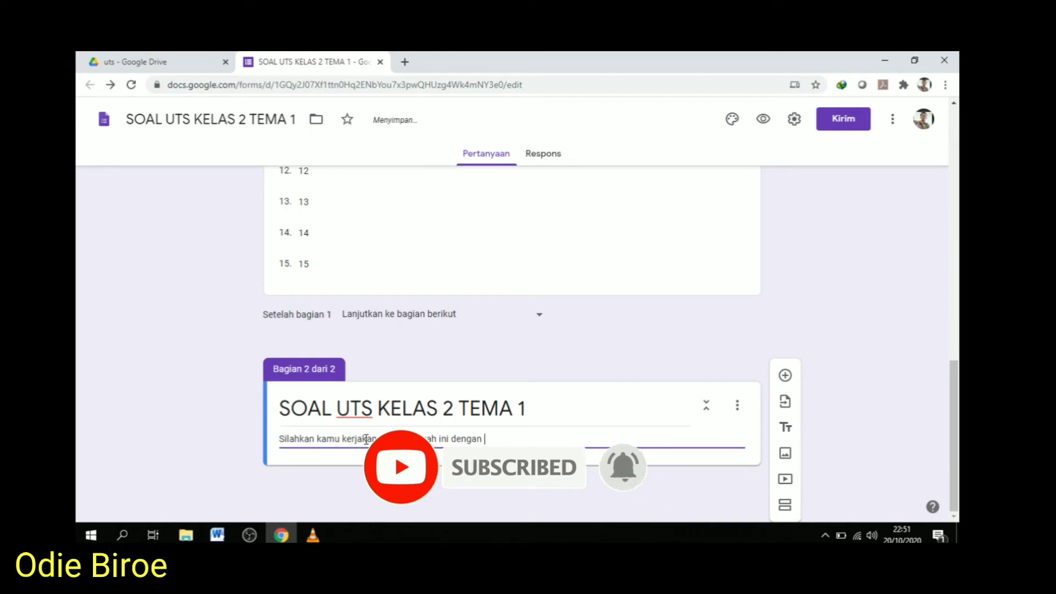
type("g paling tepat")
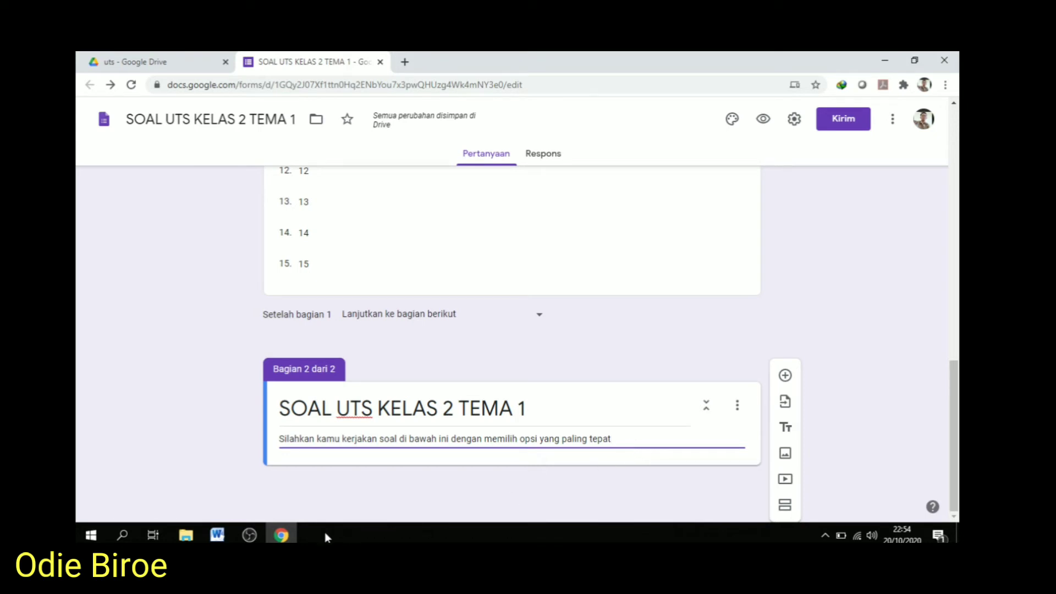
Step: Add question 1 to section 2, numbered "1.", with the text "keluarga di rumah akan merasa nyaman jika hidup dengan ..." copied from the Word document
left_click(218, 535)
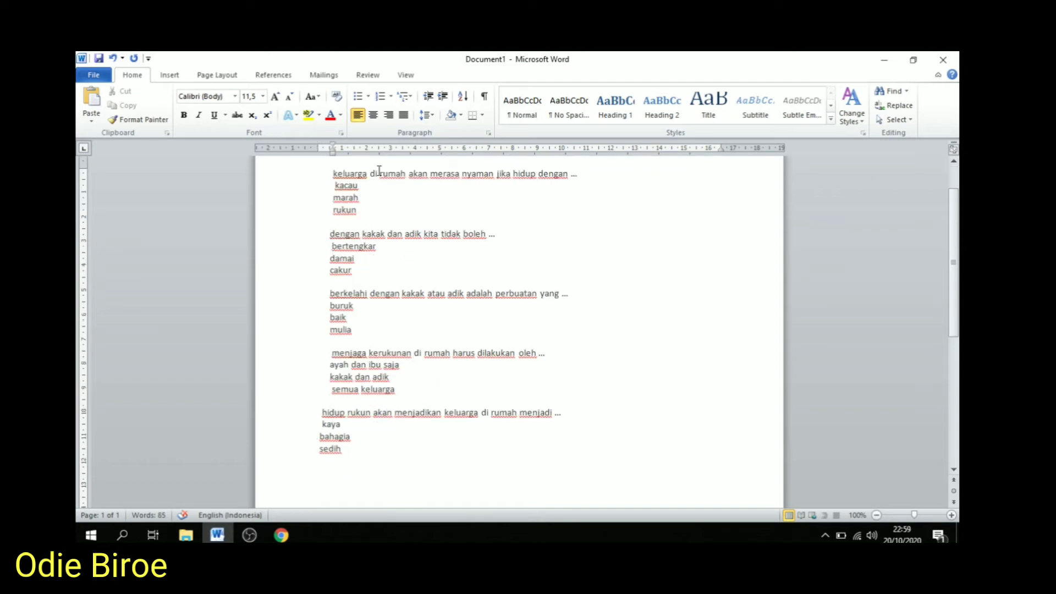
left_click_drag(332, 173, 577, 172)
key("ctrl+c")
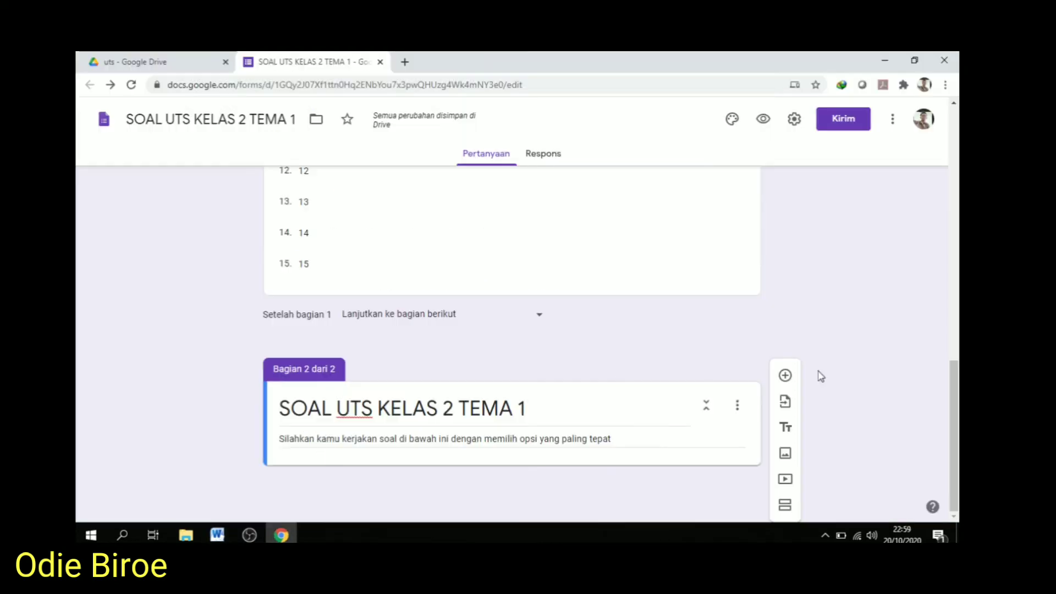
left_click(785, 377)
type("1.")
key("ctrl+v")
Step: Copy the answers kacau, marah and rukun from Word into question 1 as options and make the question required
left_click(218, 535)
left_click_drag(334, 186, 365, 212)
key("ctrl+c")
left_click(281, 535)
left_click(308, 375)
key("ctrl+v")
left_click(713, 465)
Step: Add question 2, numbered "2.", with the text "dengan kakak dan adik kita tidak boleh ..." copied from the Word document
left_click(785, 242)
left_click(218, 536)
left_click_drag(330, 234, 514, 236)
key("ctrl+c")
left_click(281, 535)
type("2.")
key("ctrl+v")
Step: Copy the answers bertengkar, damai and cakur from Word into question 2 as options and make the question required
left_click(218, 535)
left_click_drag(332, 245, 377, 276)
key("ctrl+c")
left_click(281, 535)
left_click(330, 466)
key("ctrl+v")
left_click(709, 465)
Step: Add question 3, numbered "3.", with the text "berkelahi dengan kakak atau adik adalah perbuatan yang ..." copied from the Word document
left_click(785, 258)
left_click(217, 535)
left_click_drag(329, 293, 569, 294)
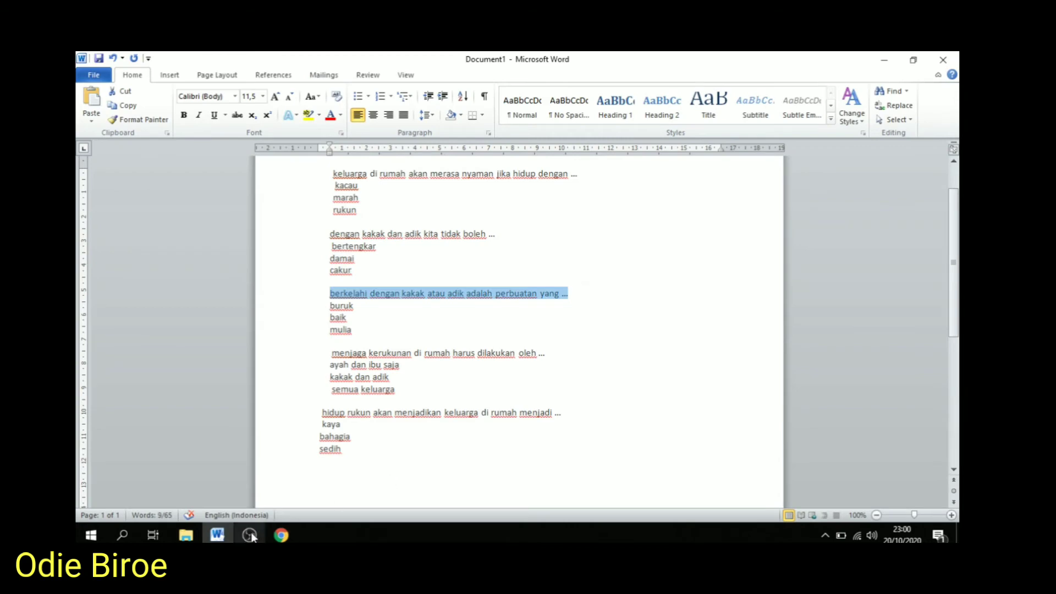
key("ctrl+c")
left_click(281, 536)
type("3.")
key("ctrl+v")
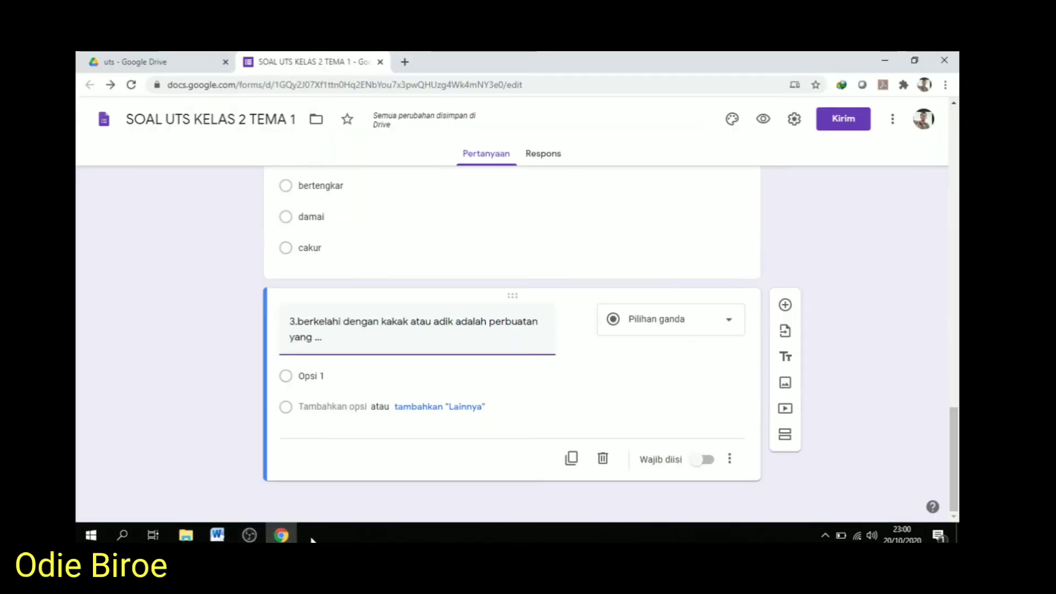
Step: Copy the answers buruk, baik and mulia from Word into question 3 as its options
left_click(218, 535)
key("ctrl+c")
left_click_drag(330, 302, 549, 352)
left_click(281, 535)
left_click(377, 379)
key("ctrl+v")
Step: Add question 4, numbered "4.", with the text "menjaga kerukunan di rumah harus dilakukan oleh ..." copied from the Word document
left_click(217, 535)
key("ctrl+c")
left_click(281, 536)
scroll(408, 443, "down", 1)
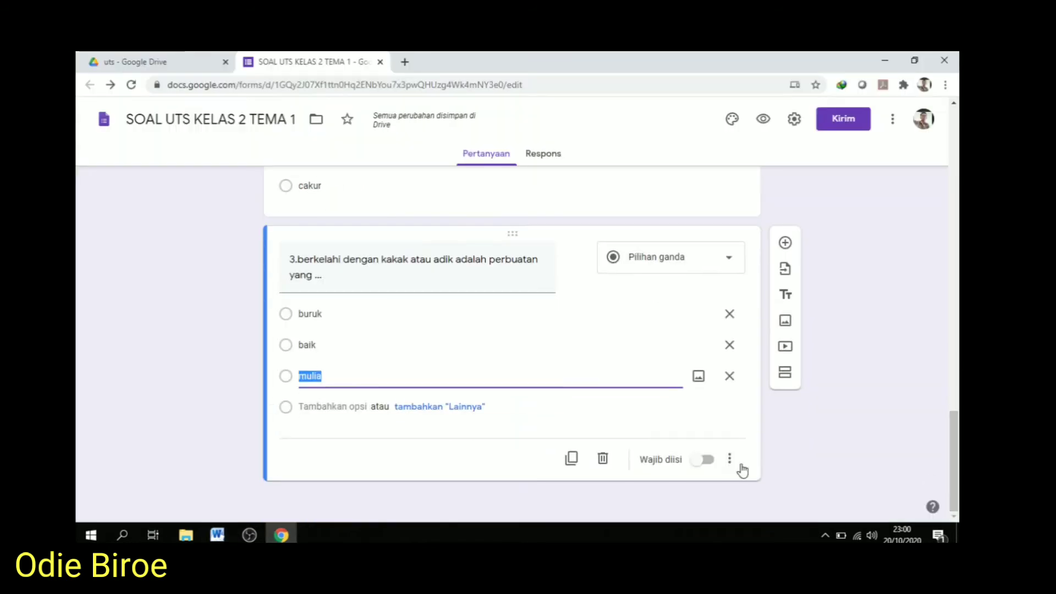
left_click(784, 242)
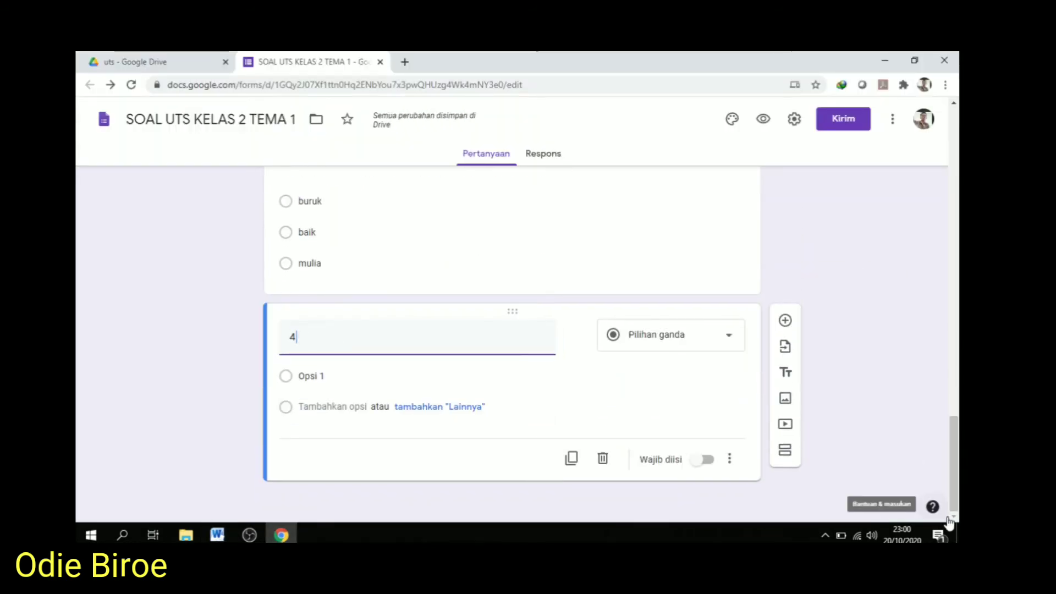
key("ctrl+v")
Step: Copy the answers ayah dan ibu saja, kakak dan adik, and semua keluarga from Word into question 4 as options and make it required
left_click(218, 535)
left_click_drag(330, 365, 406, 390)
key("ctrl+c")
key("alt+Tab")
left_click(408, 376)
key("ctrl+v")
left_click(703, 459)
Step: Add question 5, numbered "5.", with the text "hidup rukun akan menjadikan keluarga di rumah menjadi ..." copied from the Word document
left_click(785, 258)
left_click(218, 535)
left_click_drag(323, 412, 575, 418)
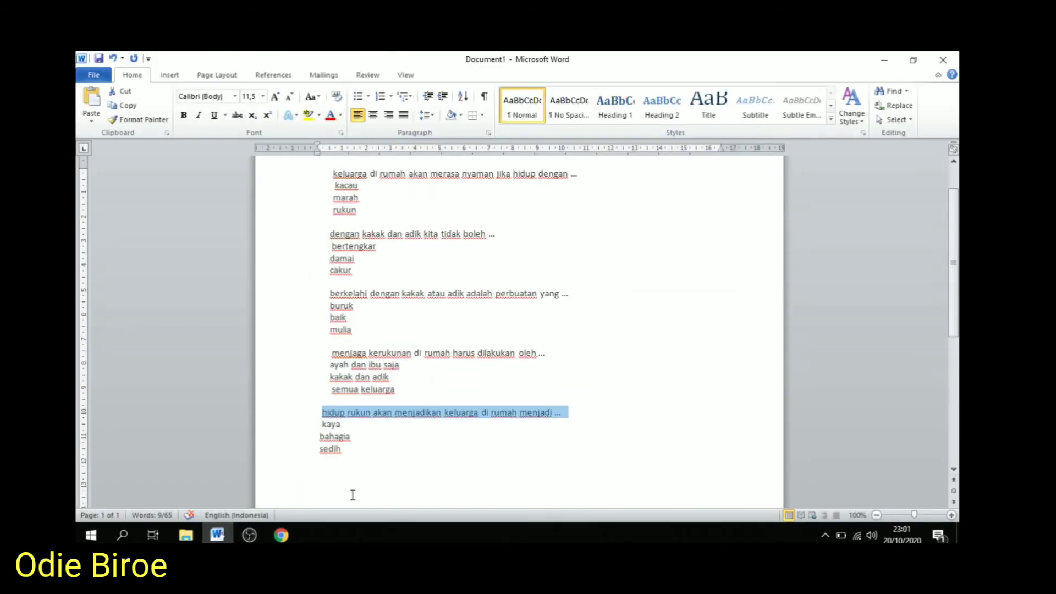
mouse_move(282, 536)
key("ctrl+c")
left_click(282, 536)
key("ctrl+v")
key("Home")
type("5.")
Step: Copy the answers kaya, bahagia and sedih from Word into question 5 as its options
key("alt+Tab")
left_click_drag(324, 425, 351, 455)
key("ctrl+c")
key("alt+Tab")
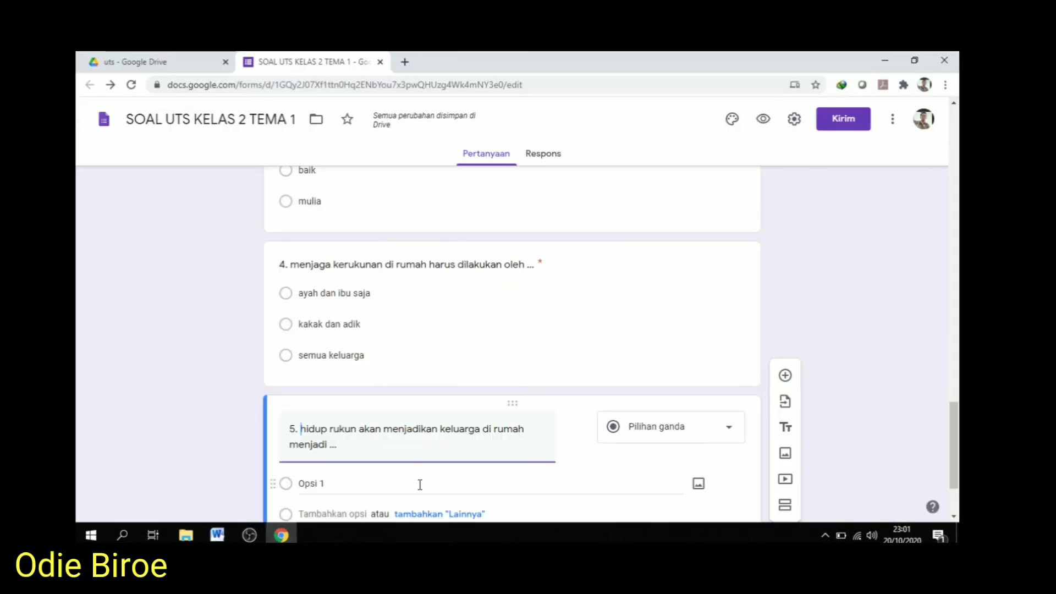
left_click(419, 484)
key("ctrl+v")
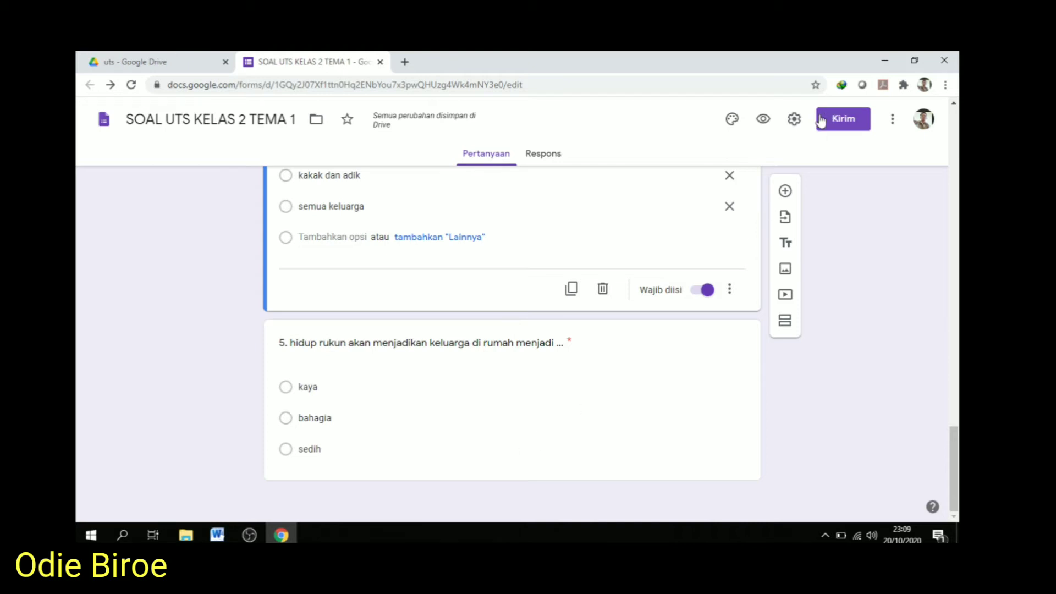
Step: Turn the form into a quiz by enabling Jadikan ini sebagai kuis in the form's settings
left_click(793, 122)
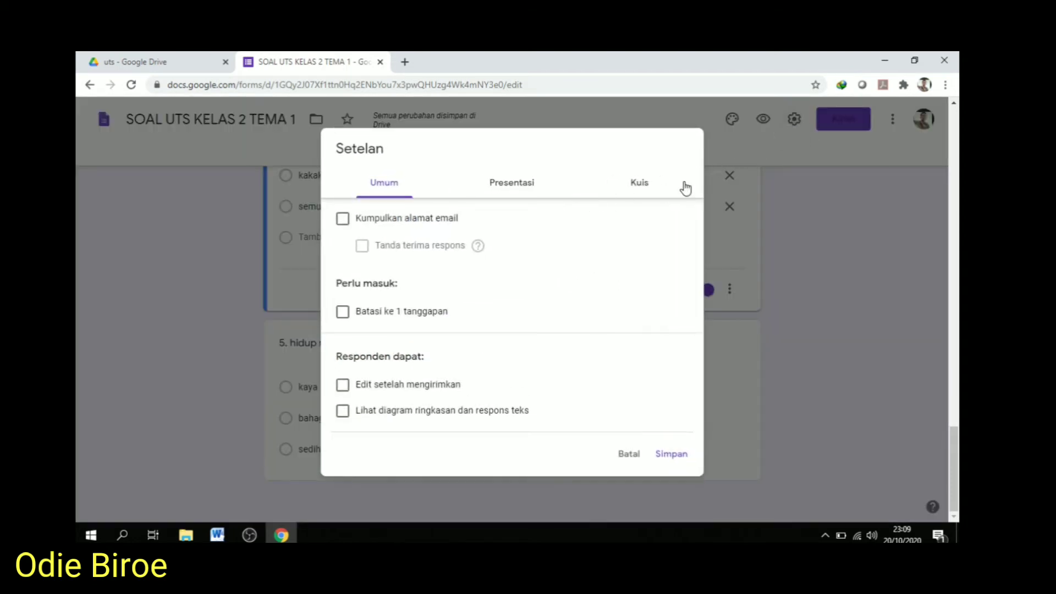
left_click(640, 188)
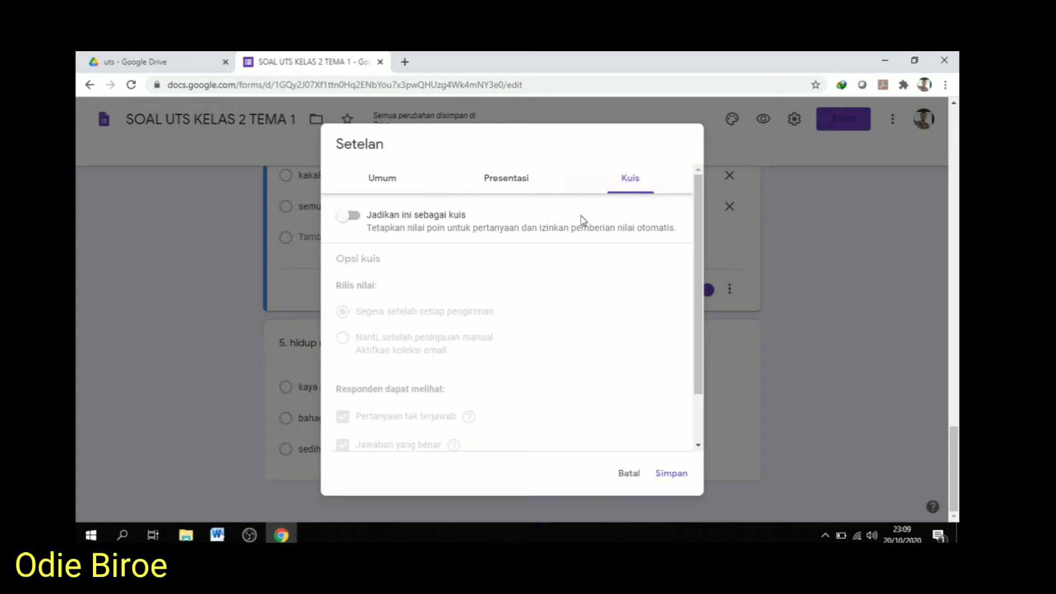
left_click(355, 220)
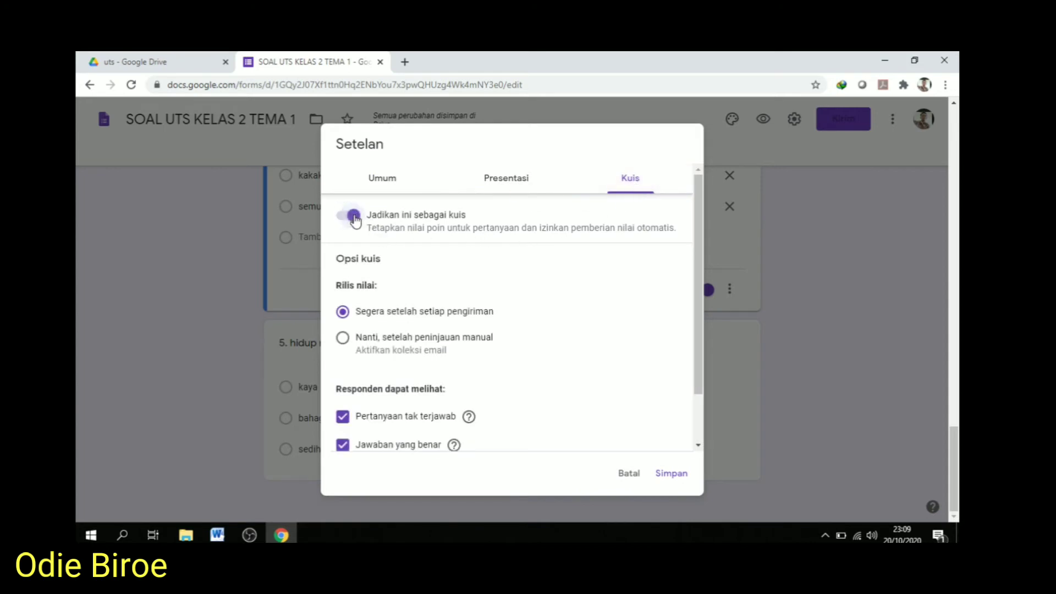
Step: Stop respondents from seeing Pertanyaan tak terjawab and Jawaban yang benar, and save the quiz settings
scroll(489, 256, "down", 1)
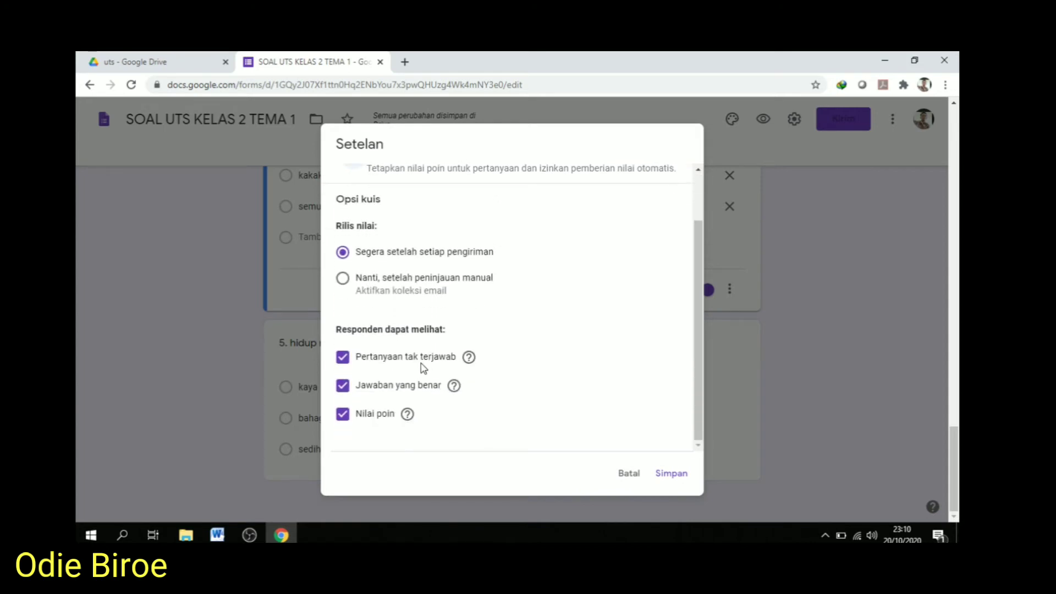
left_click(380, 363)
left_click(389, 388)
left_click_drag(355, 414, 388, 415)
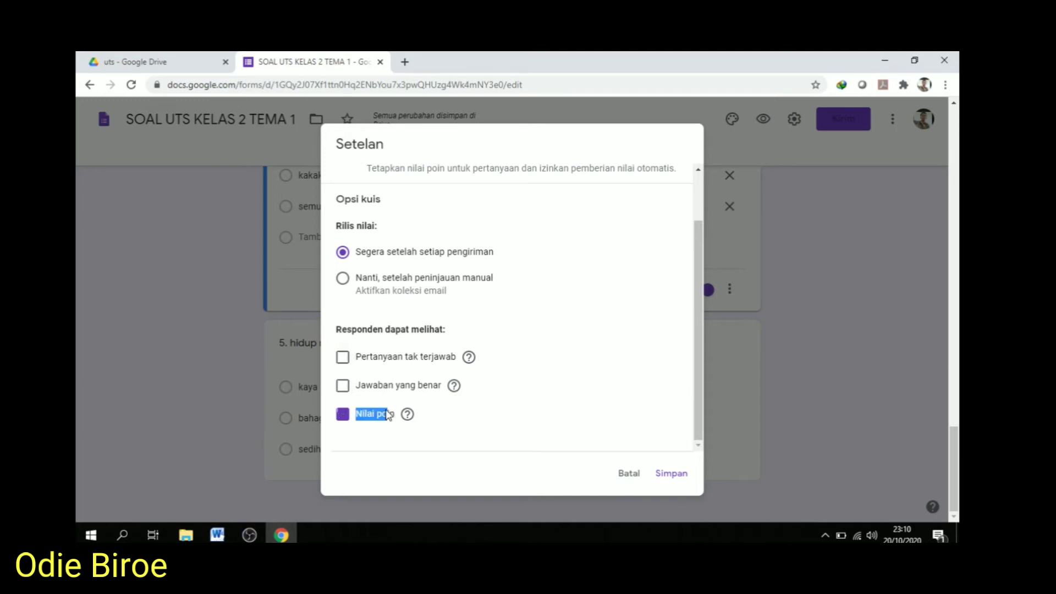
left_click(672, 474)
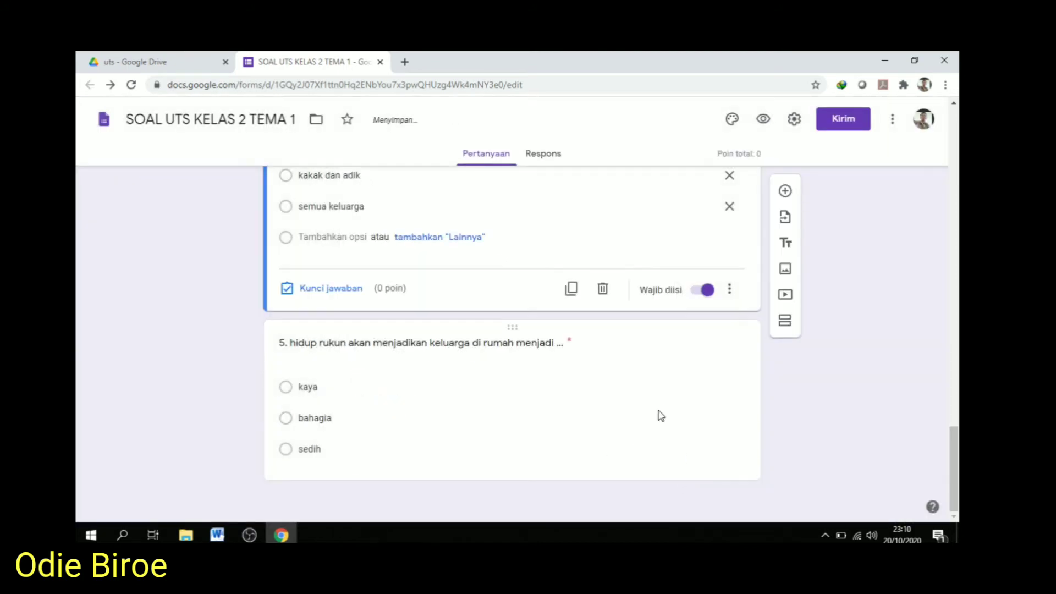
Step: Set question 1's answer key to rukun, worth 5 points
scroll(659, 414, "up", 20)
scroll(652, 413, "up", 2)
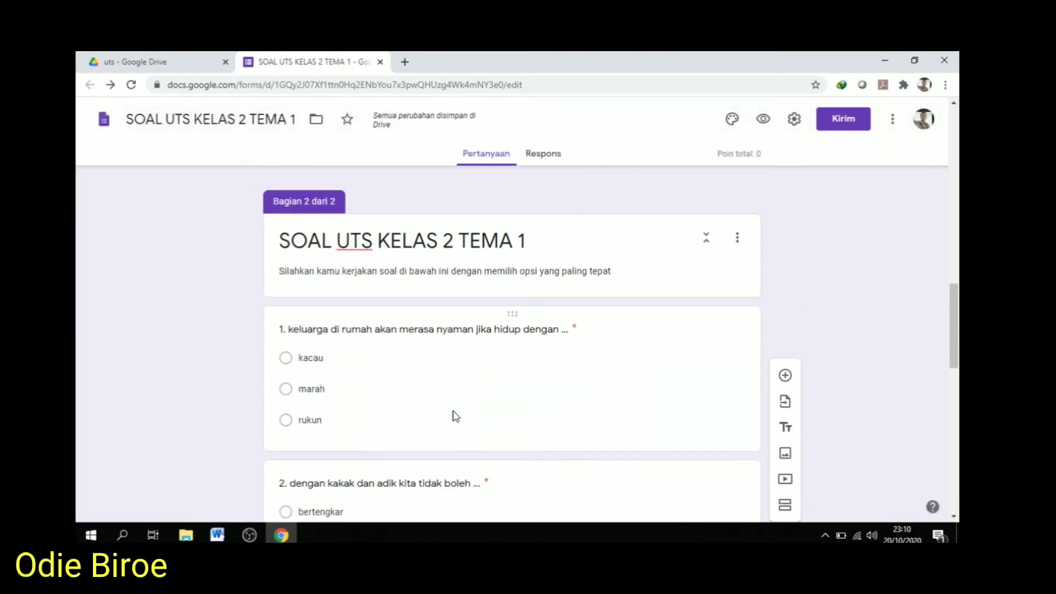
left_click(398, 397)
scroll(398, 401, "down", 2)
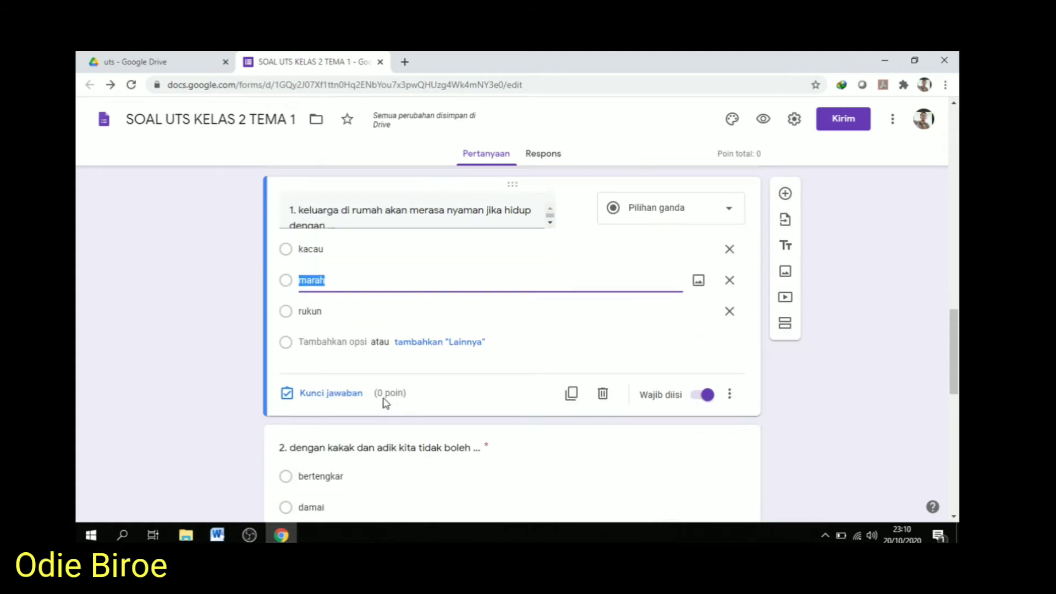
left_click(340, 395)
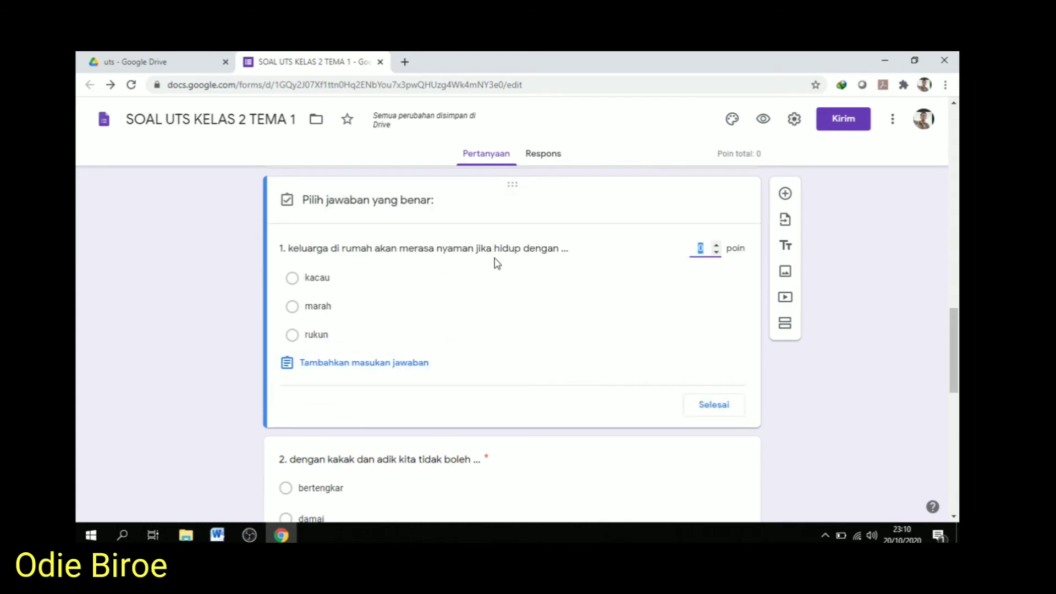
left_click(301, 336)
left_click(702, 252)
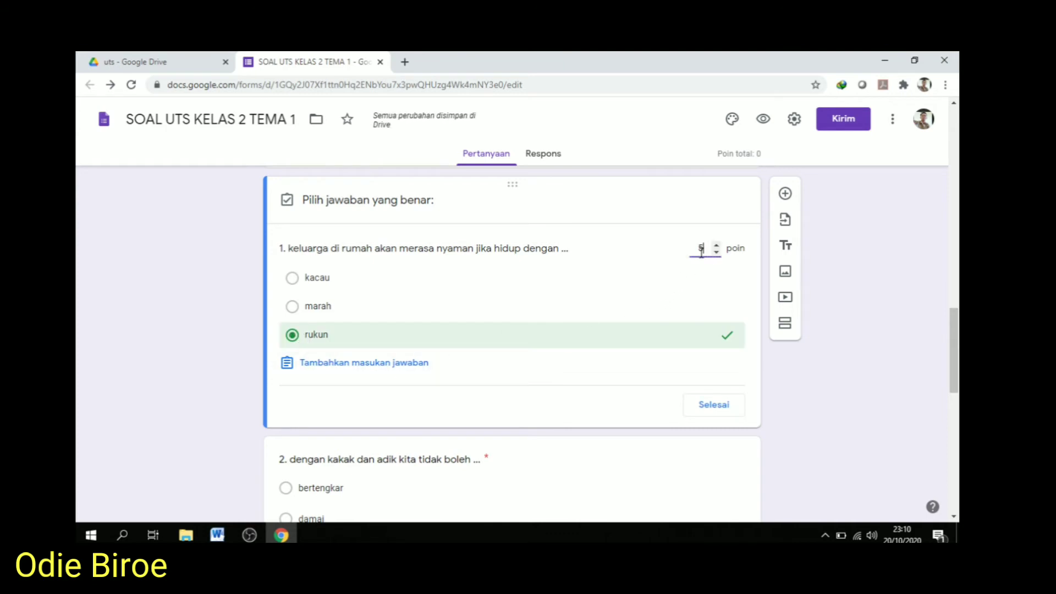
left_click(720, 409)
Step: Set question 2's answer key to bertengkar, worth 5 points
scroll(646, 427, "down", 4)
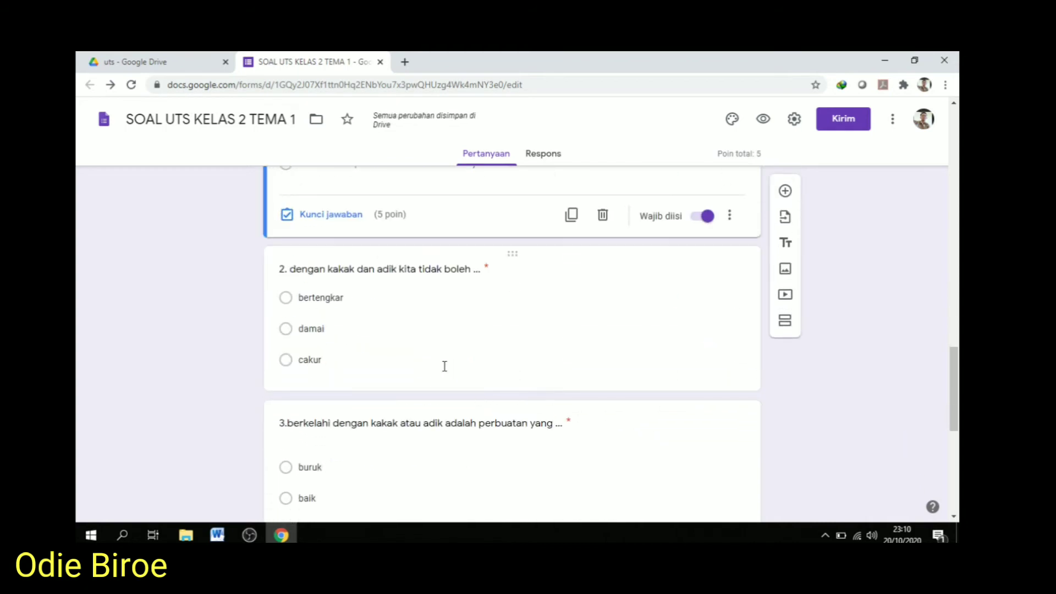
left_click(401, 353)
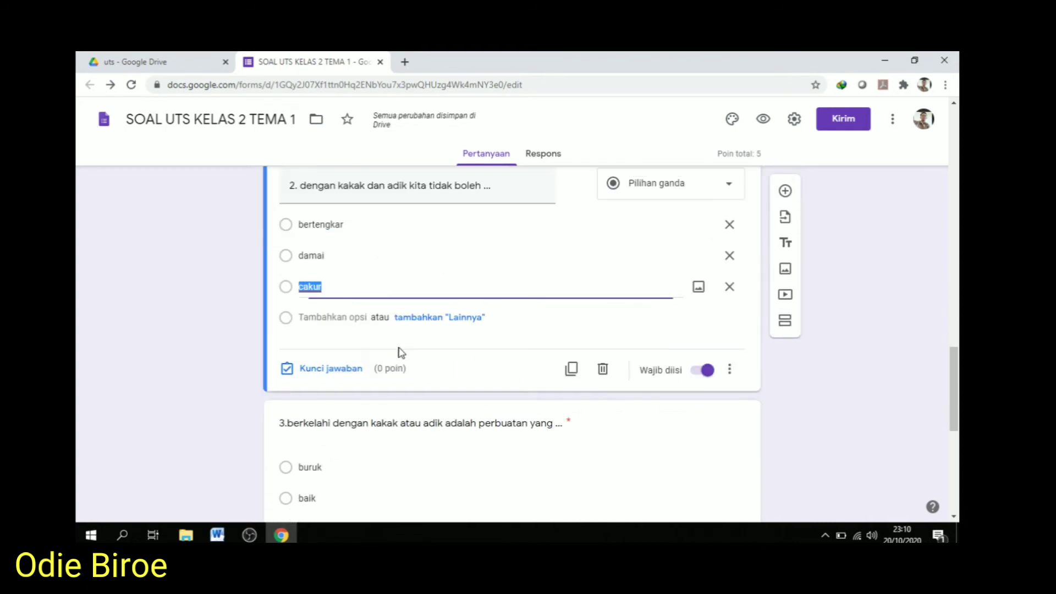
left_click(332, 370)
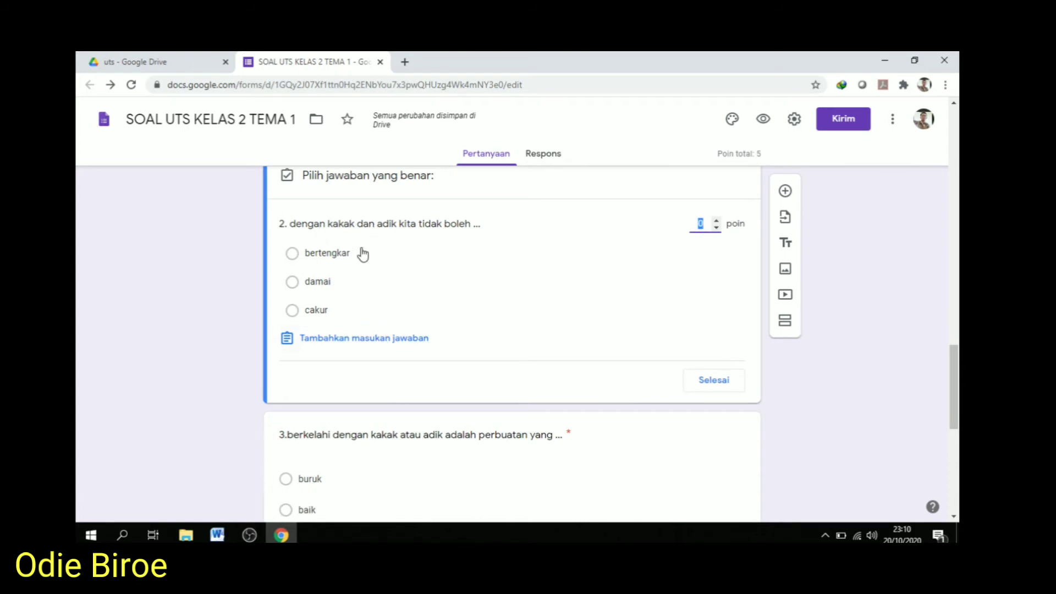
left_click(310, 255)
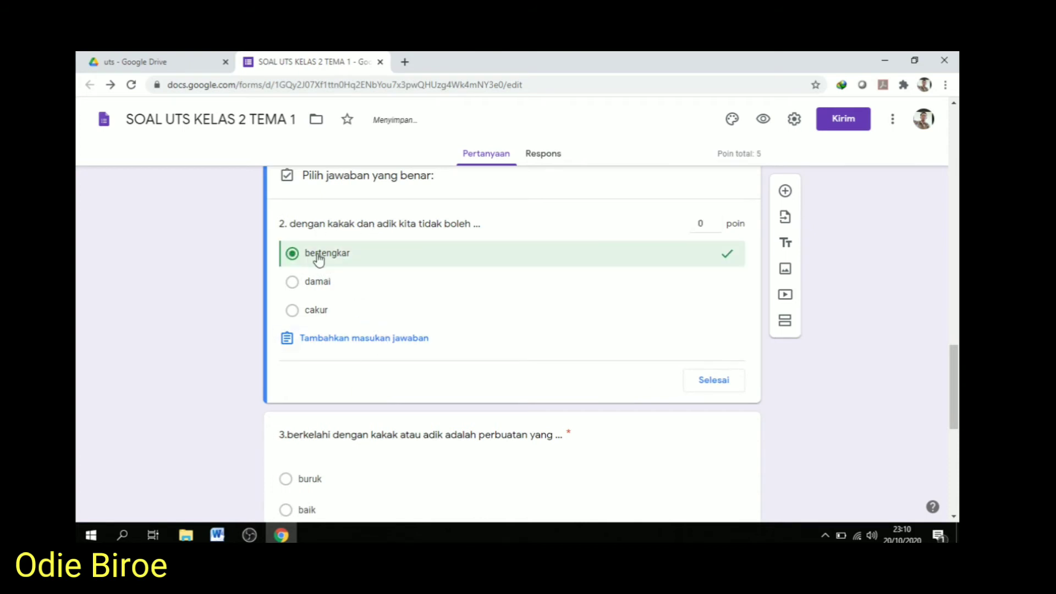
left_click(705, 222)
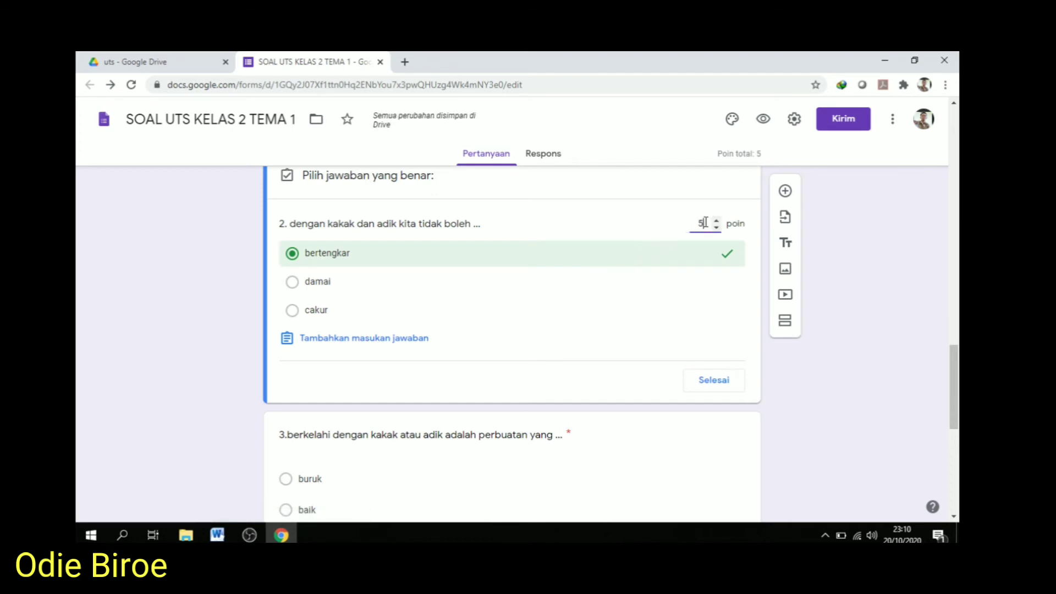
type("5")
Step: Set question 3's answer key to buruk, worth 5 points
scroll(536, 418, "down", 2)
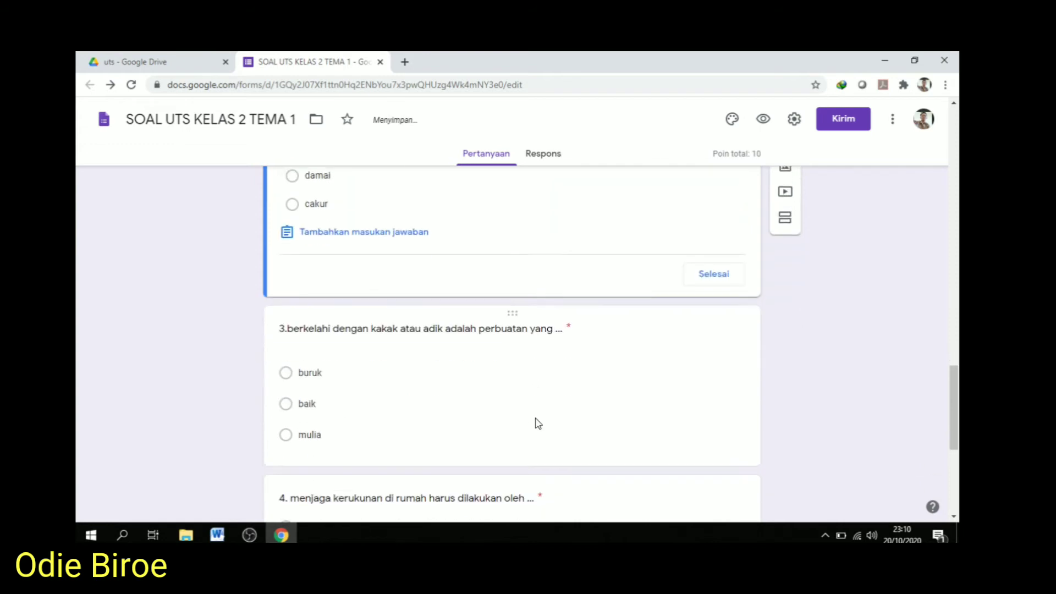
left_click(474, 385)
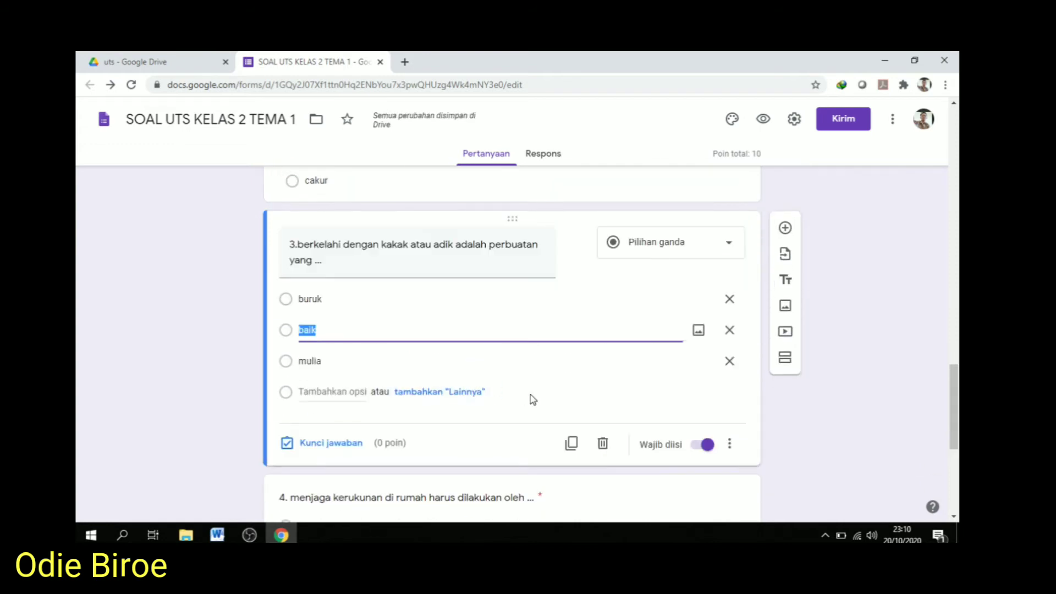
left_click(330, 443)
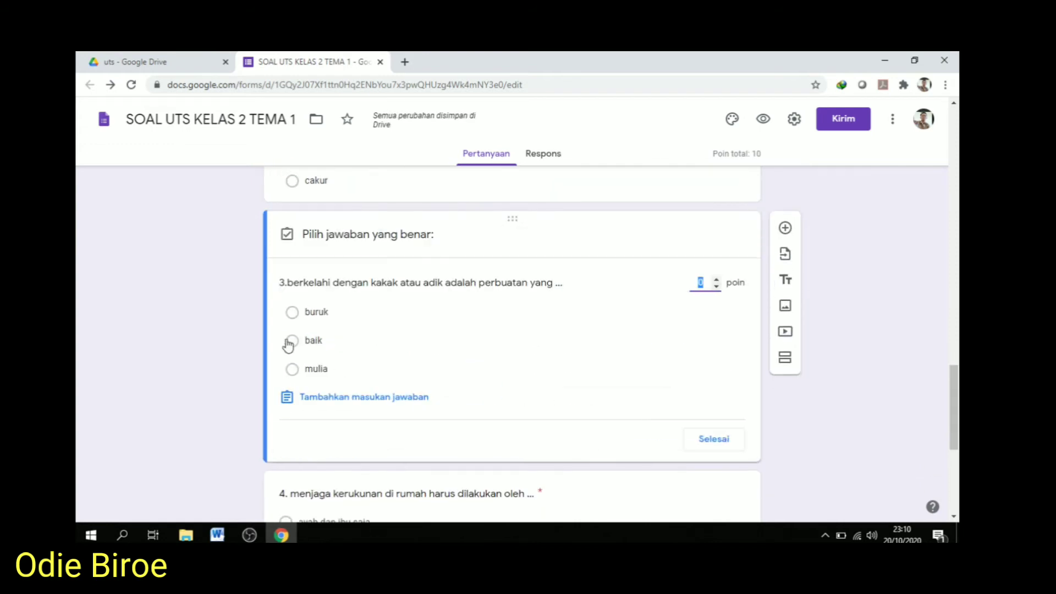
left_click(316, 319)
left_click(701, 283)
type("5")
Step: Set question 4's answer key to semua keluarga, worth 5 points, and finish editing its key
scroll(674, 315, "down", 5)
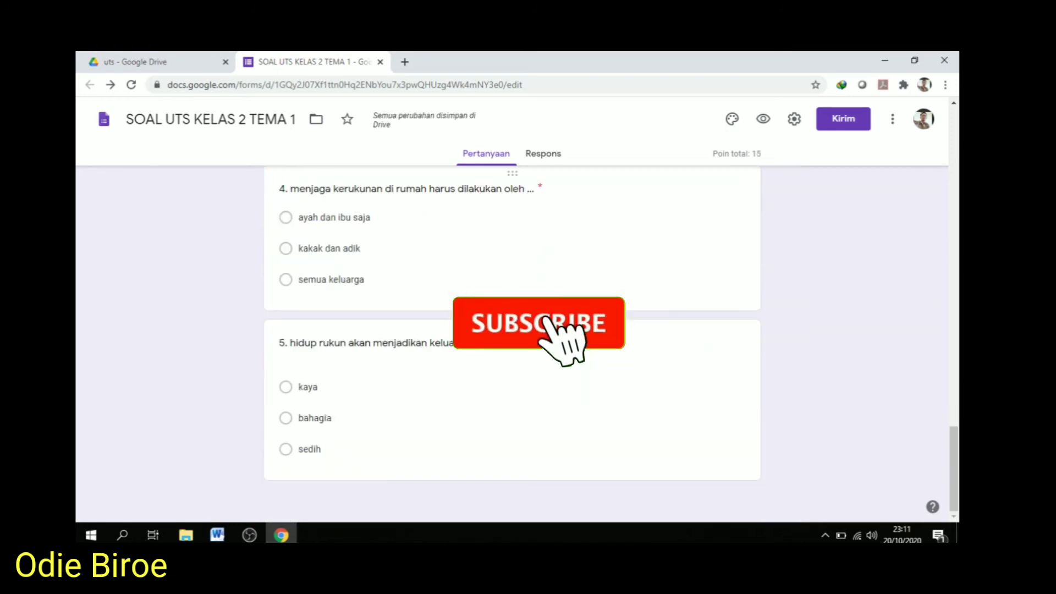
left_click(495, 282)
left_click(319, 364)
left_click(363, 302)
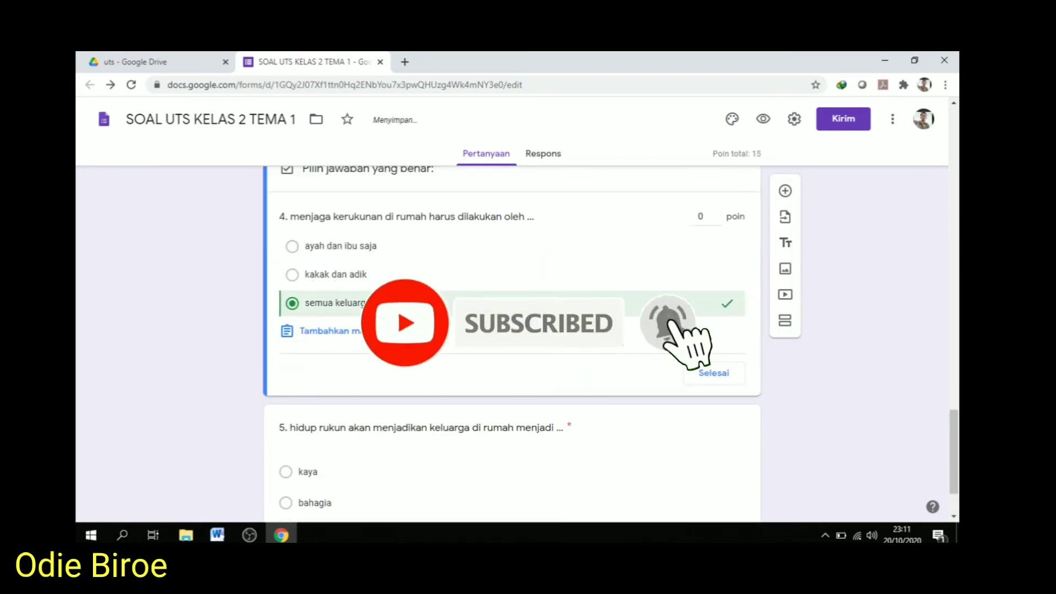
left_click(700, 216)
type("5")
left_click(713, 372)
Step: Set question 5's answer key to bahagia and finish editing its key
left_click(314, 415)
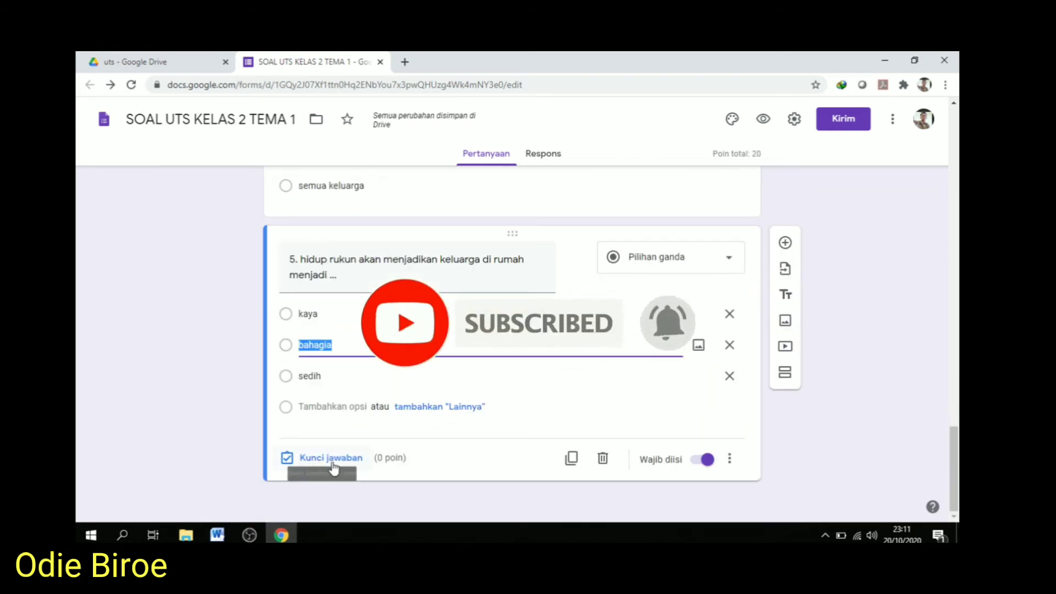
left_click(332, 459)
left_click(330, 362)
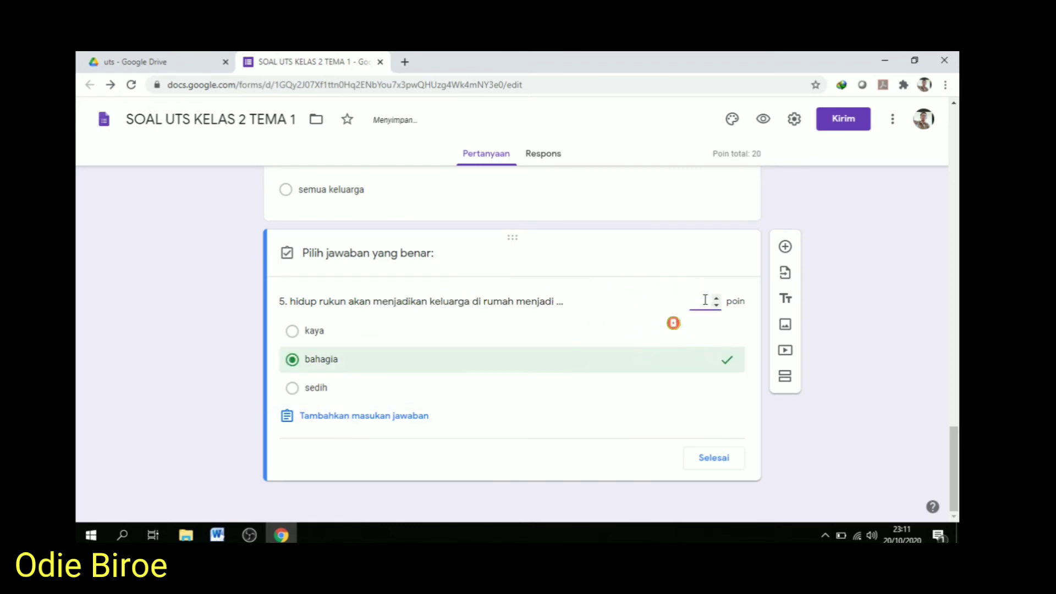
left_click(713, 458)
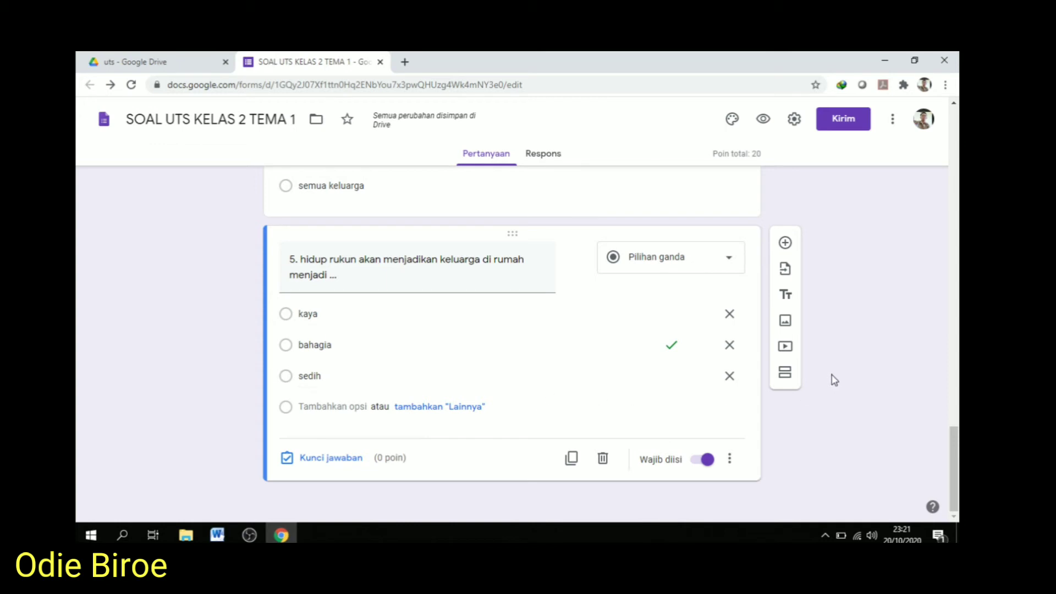
Step: Return to the beginning of the form and preview it as a respondent
scroll(835, 378, "up", 20)
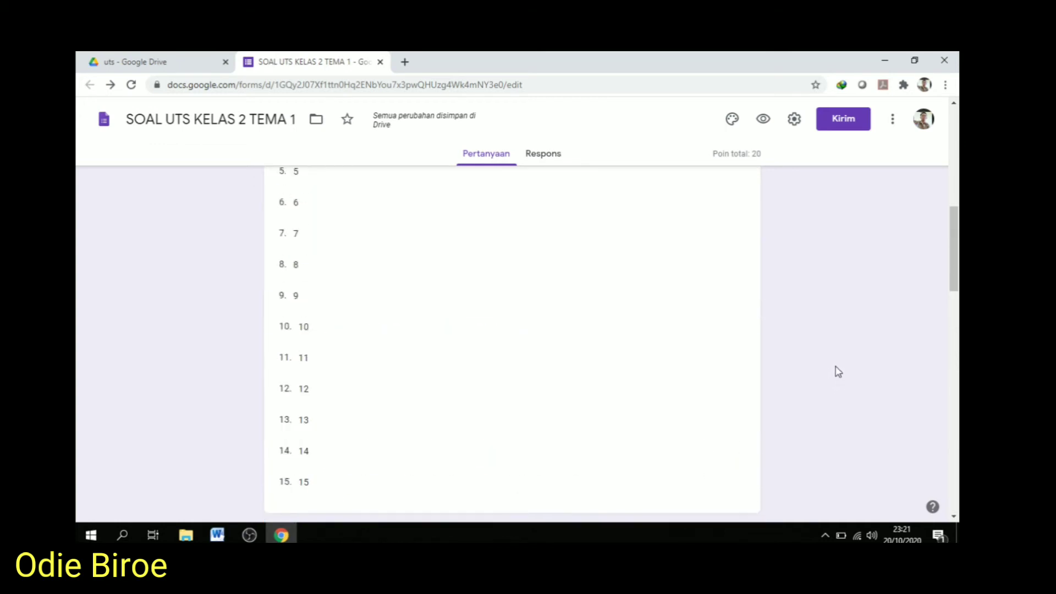
scroll(838, 371, "up", 3)
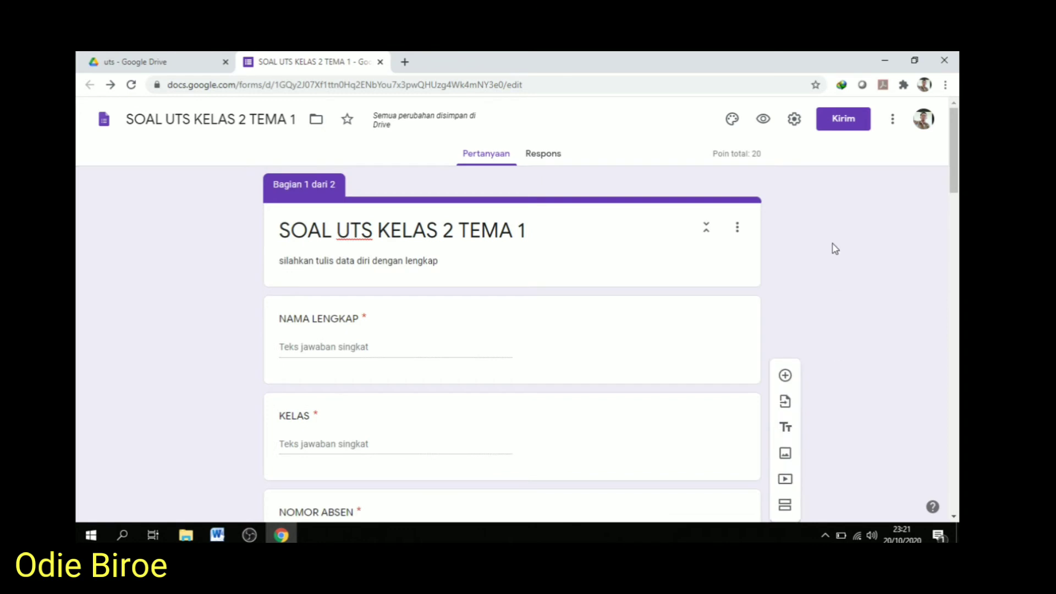
left_click(768, 122)
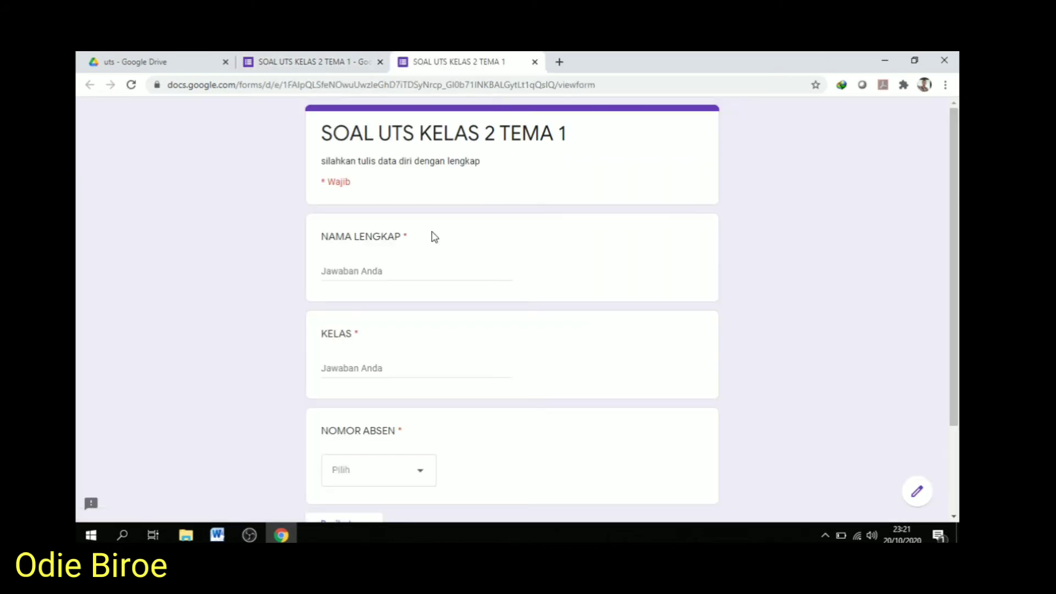
Step: Fill in the preview's identity section with a student name, KELAS DUA and NOMOR ABSEN 1, and continue to the questions section
left_click(392, 276)
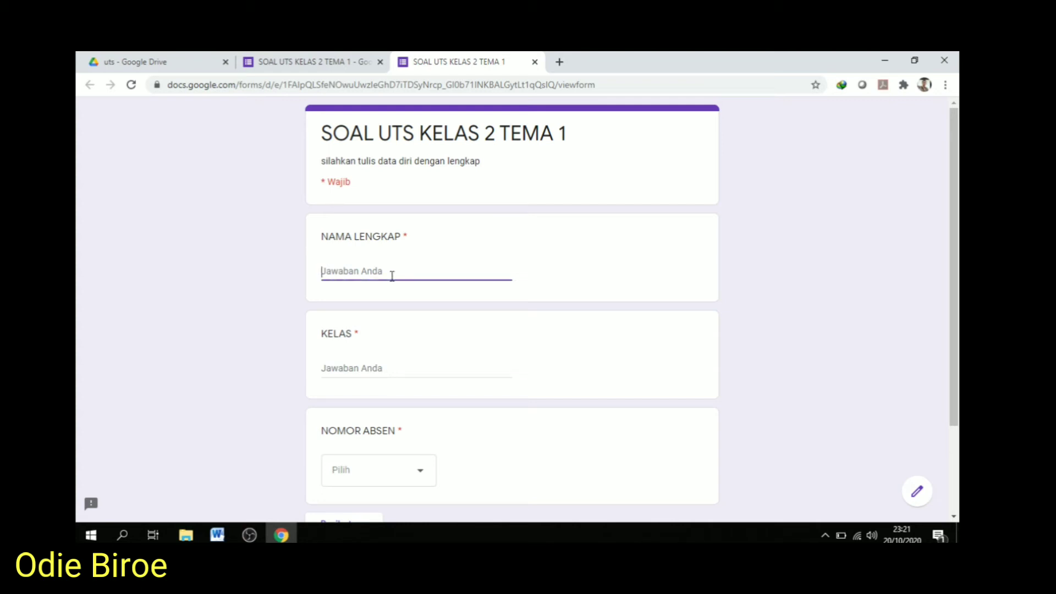
key("Caps_Lock")
type("GEDE")
left_click(393, 365)
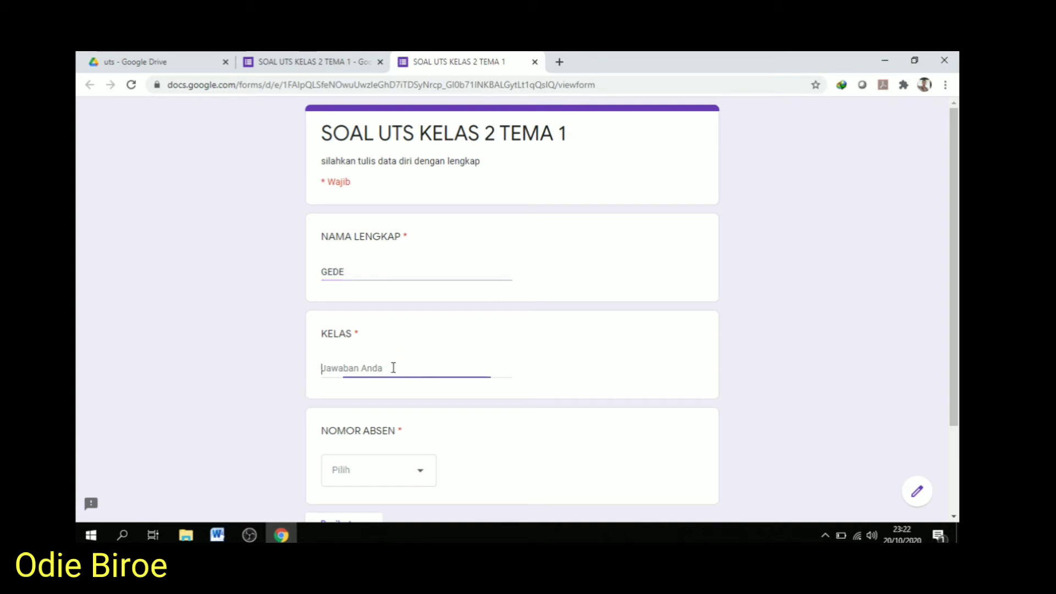
type("DUA")
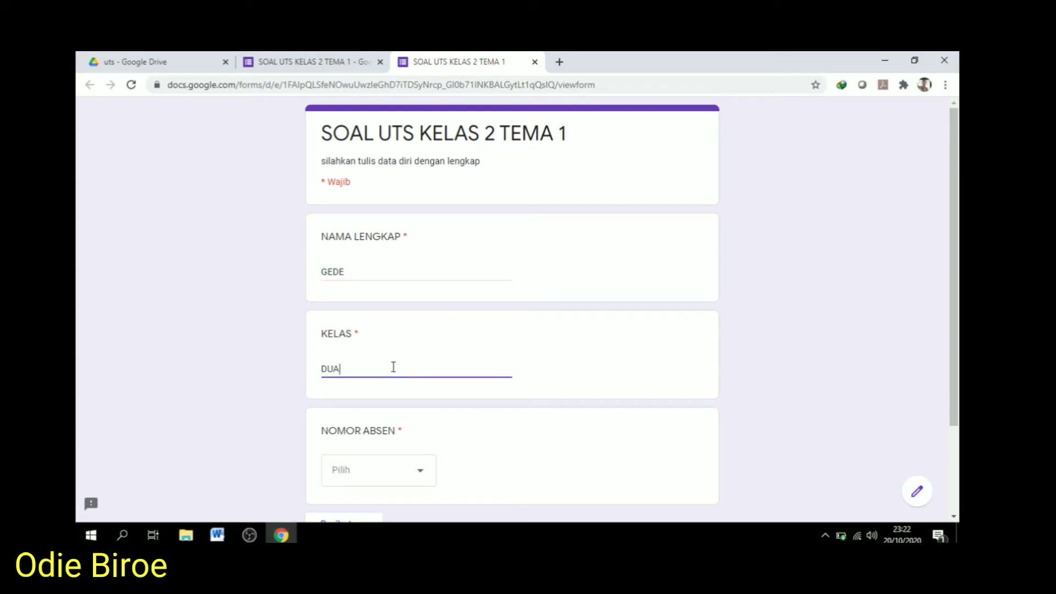
scroll(395, 379, "down", 3)
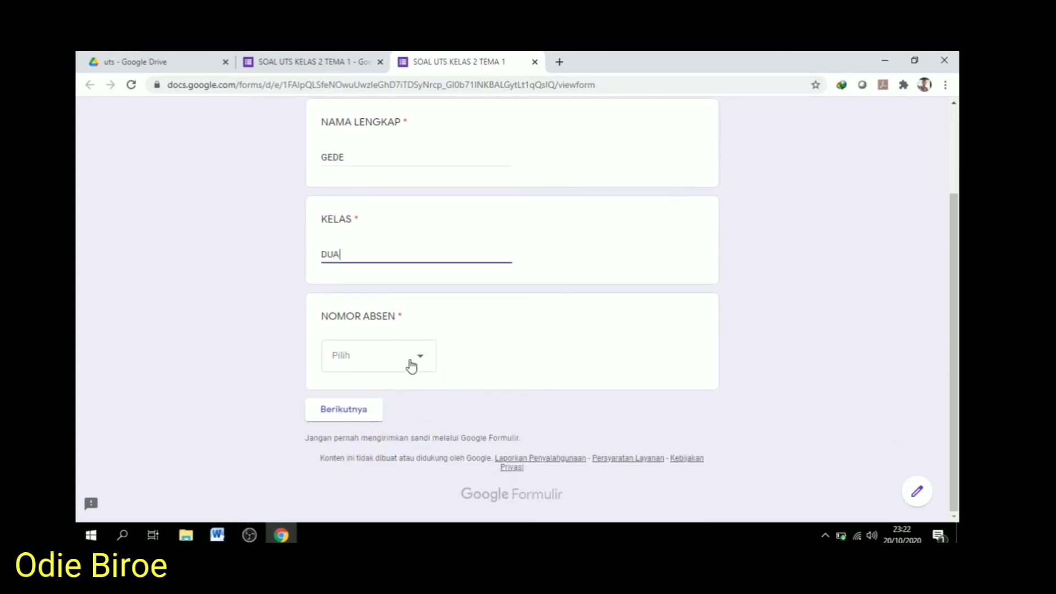
left_click(411, 363)
left_click(369, 176)
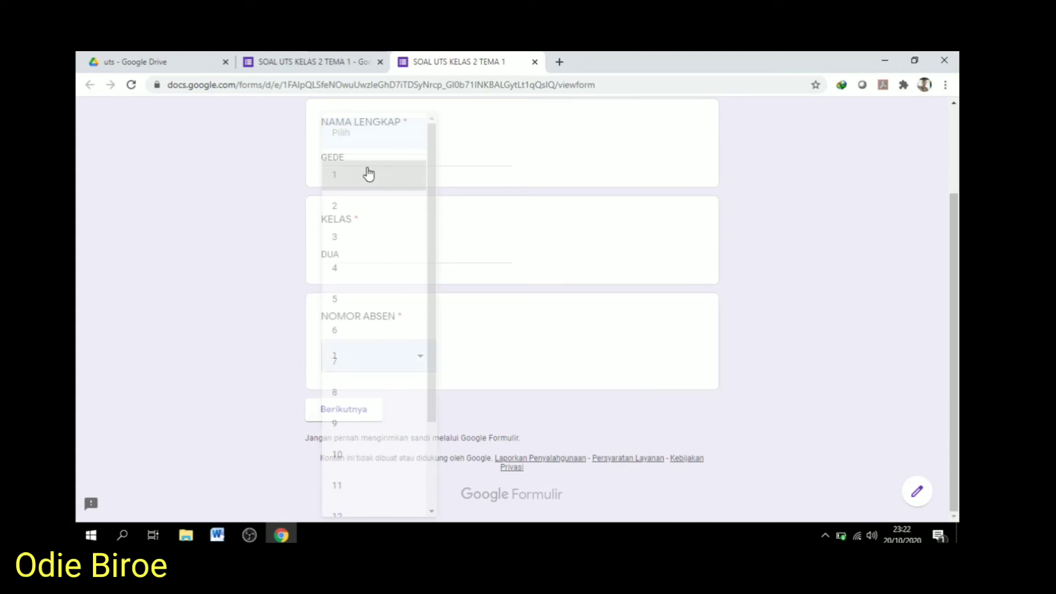
left_click(345, 410)
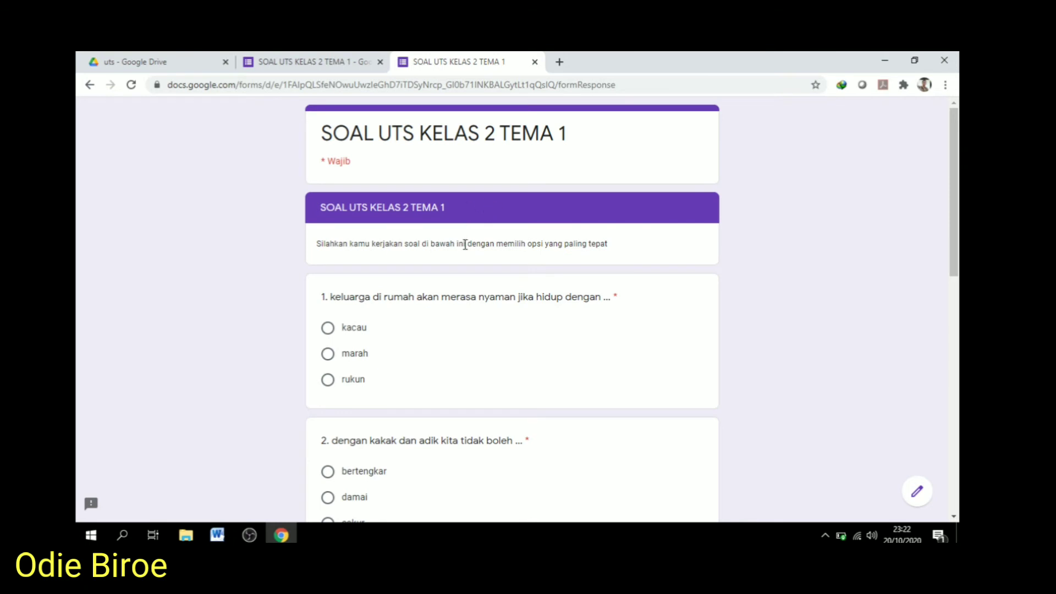
Step: Review the five multiple-choice questions in the preview and close it without submitting
scroll(465, 242, "down", 10)
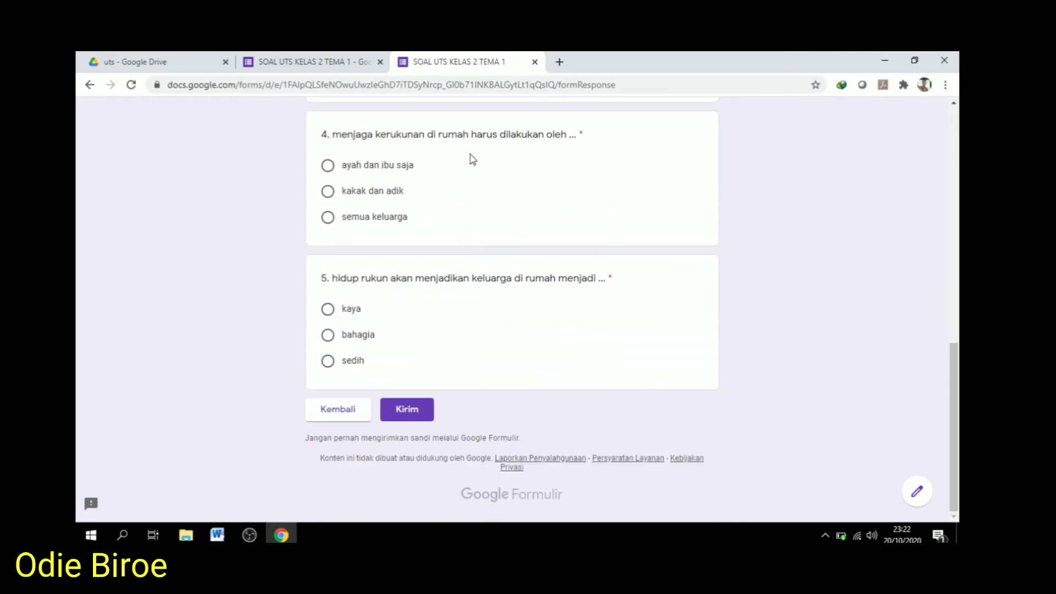
scroll(467, 160, "up", 3)
scroll(467, 161, "down", 3)
scroll(513, 298, "up", 4)
scroll(515, 297, "up", 5)
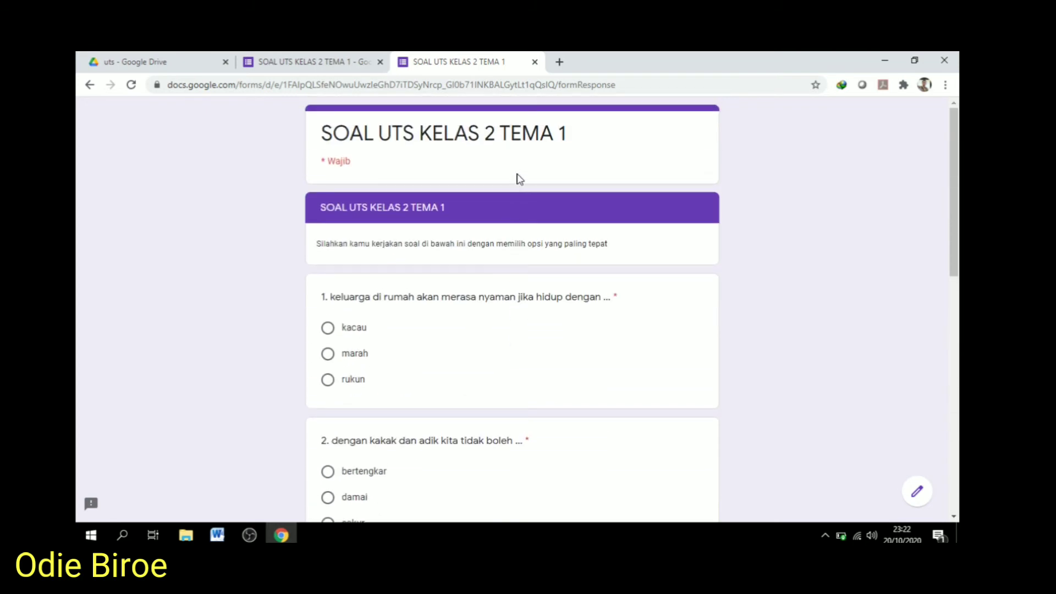
left_click(535, 63)
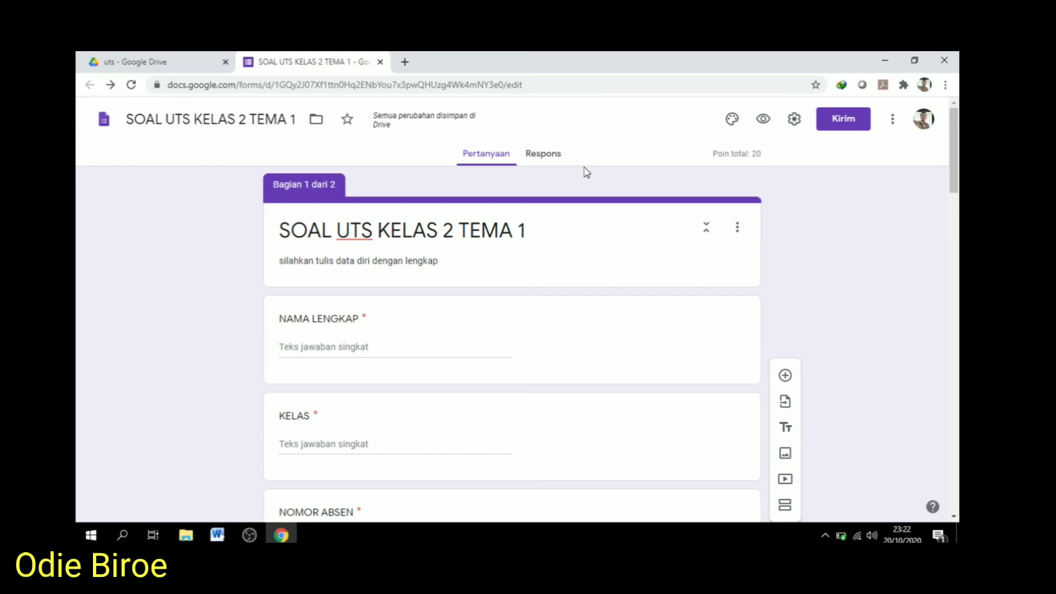
Step: Install the formLimiter add-on for the form, granting it permission with the existing Google account
left_click(892, 122)
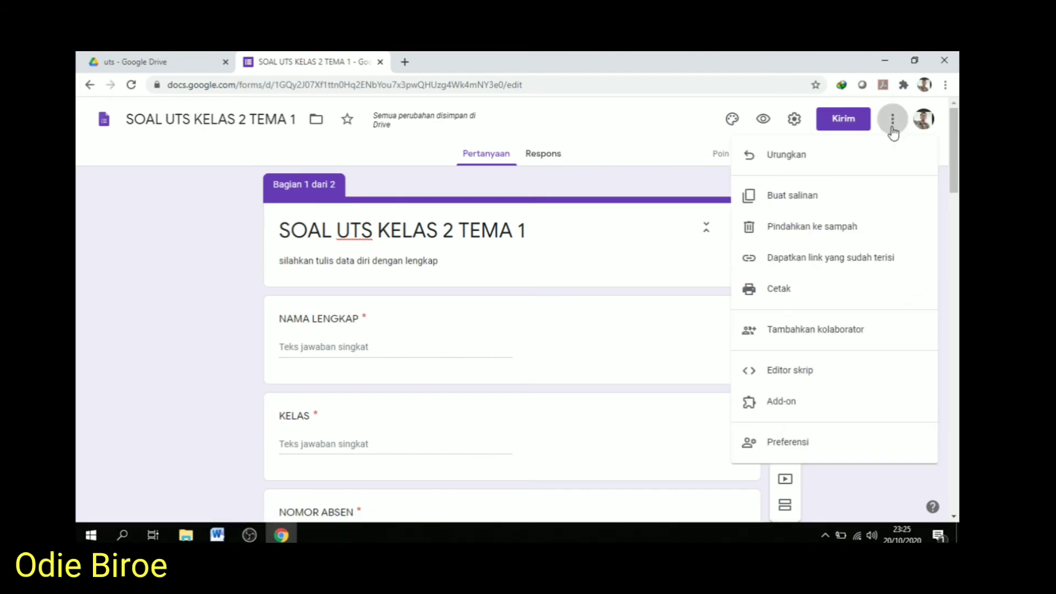
left_click(792, 408)
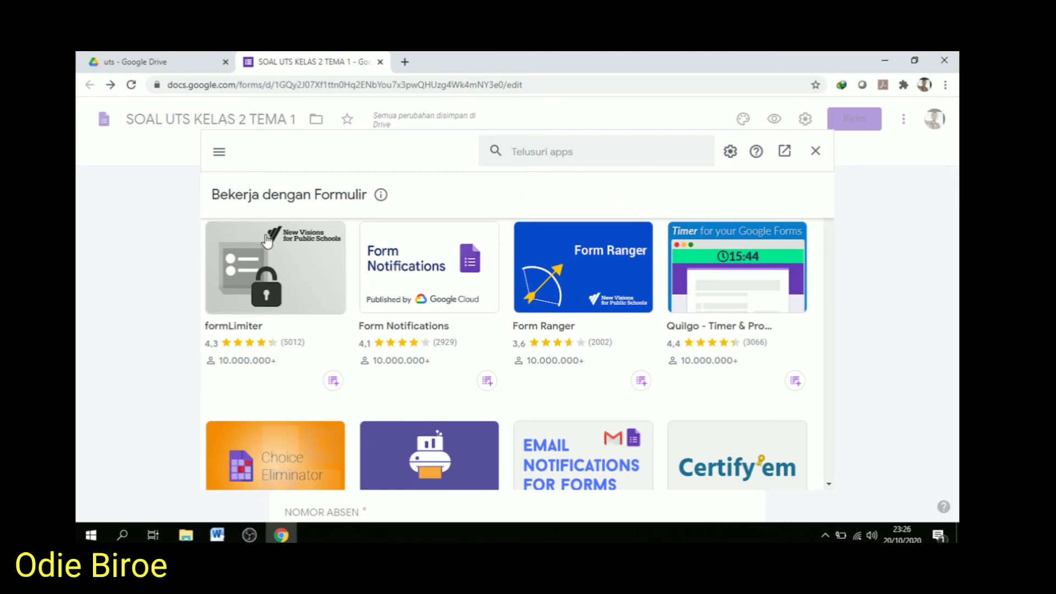
left_click(294, 294)
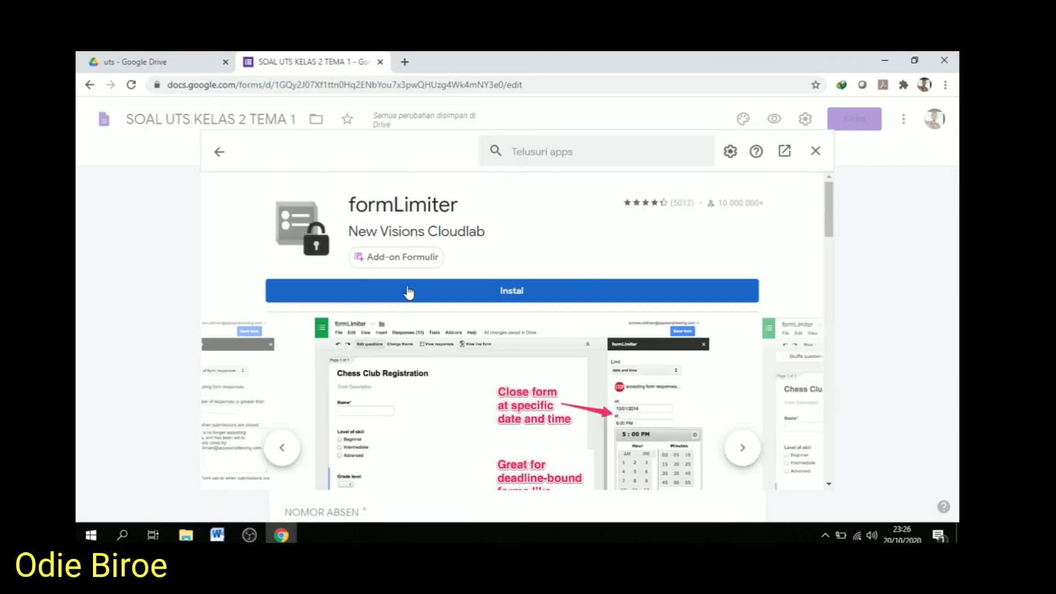
left_click(408, 291)
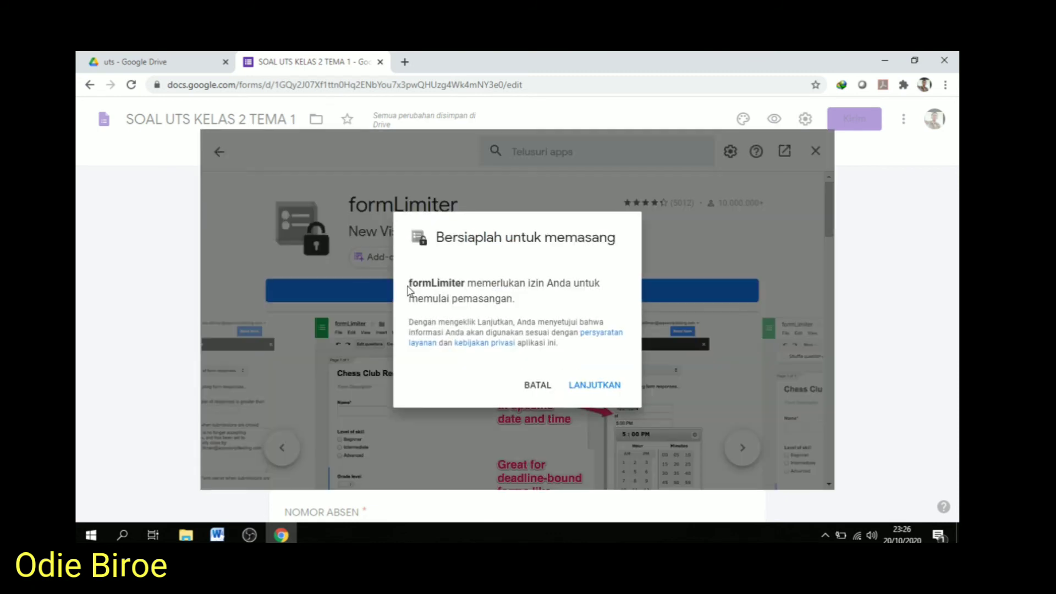
left_click(614, 393)
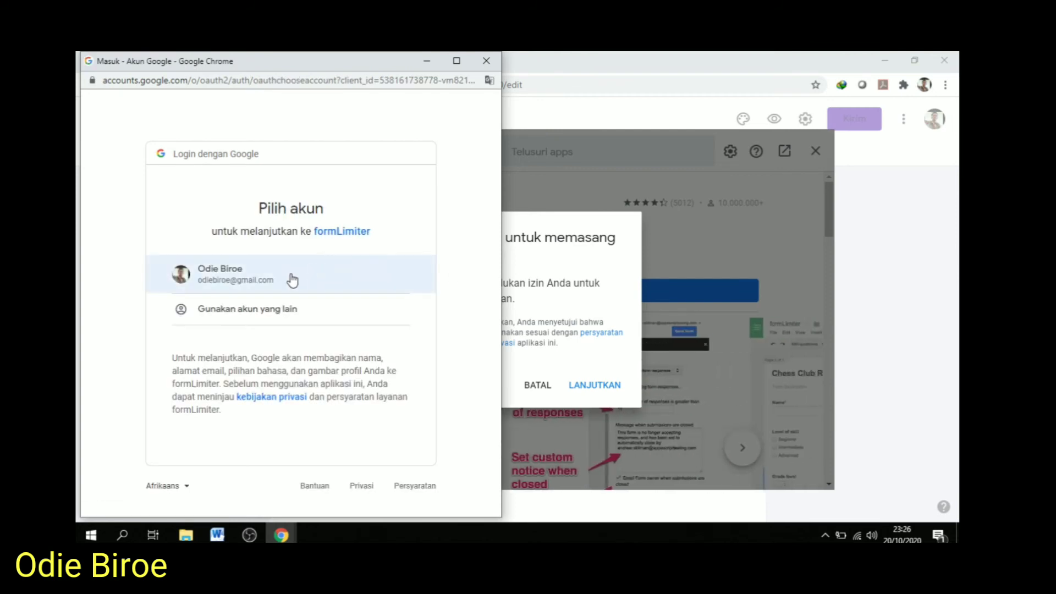
left_click(237, 286)
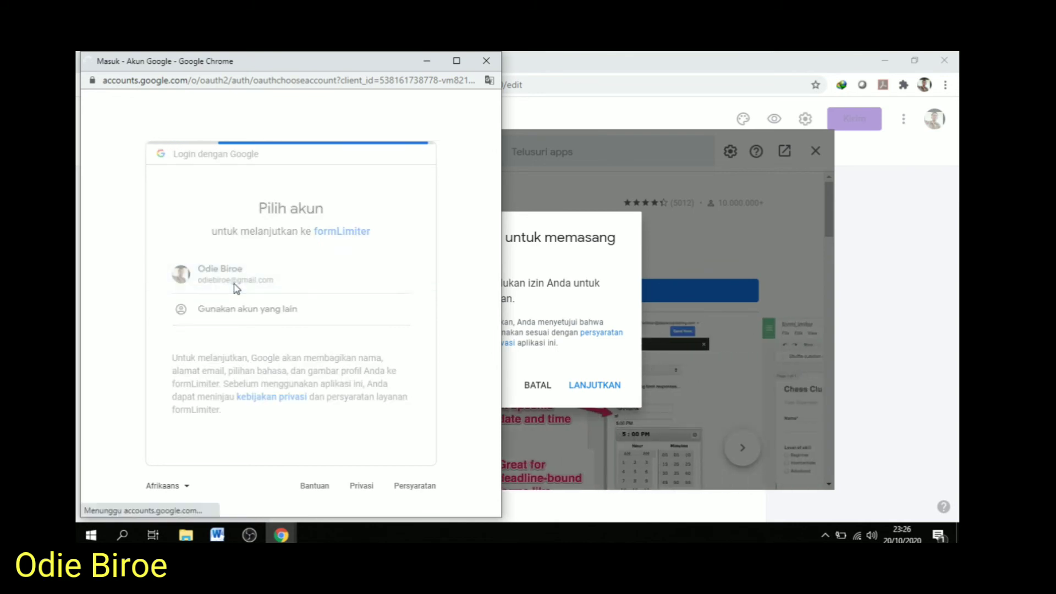
scroll(276, 291, "down", 6)
left_click(385, 428)
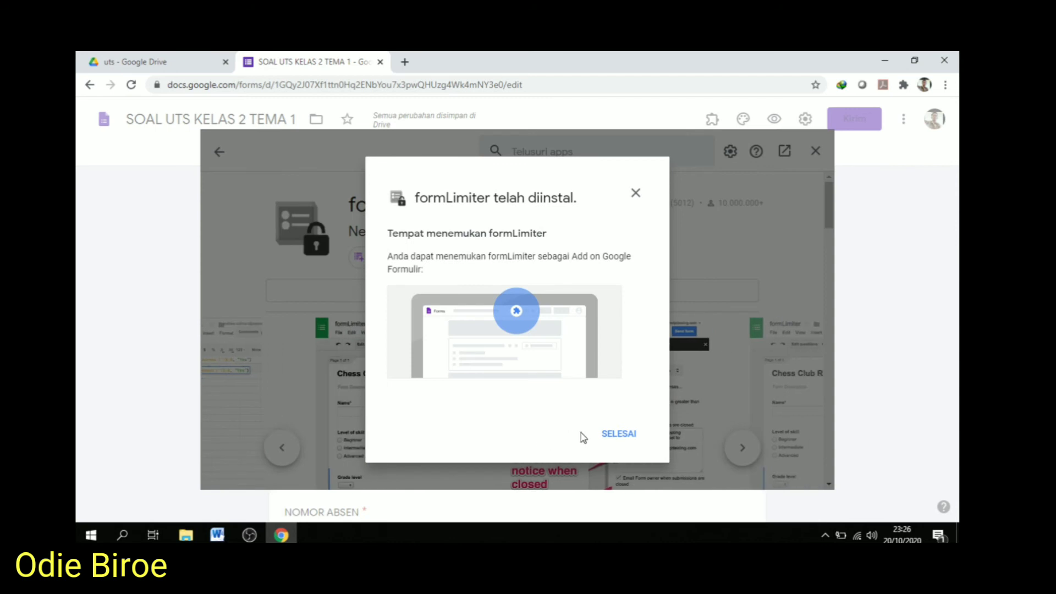
left_click(617, 434)
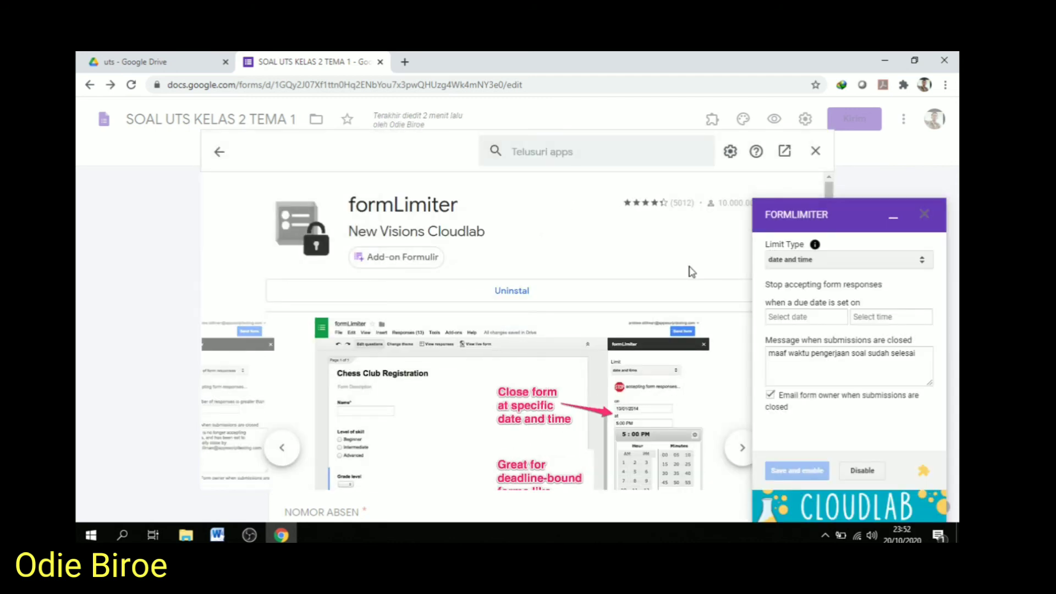
Step: Close the add-on marketplace and open formLimiter's limit settings from the form editor
left_click(925, 214)
left_click(816, 153)
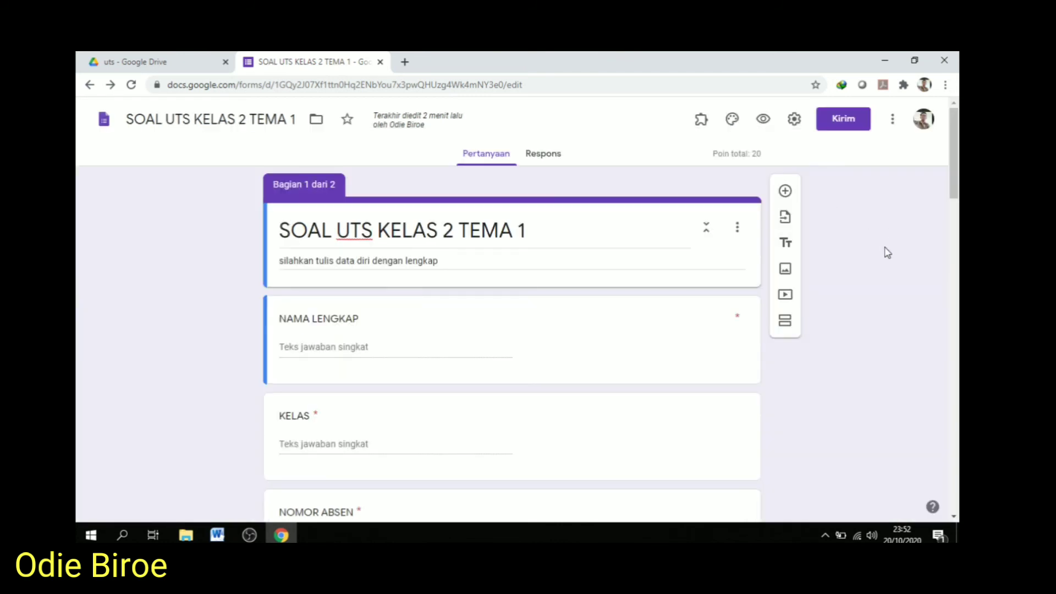
left_click(697, 121)
left_click(711, 158)
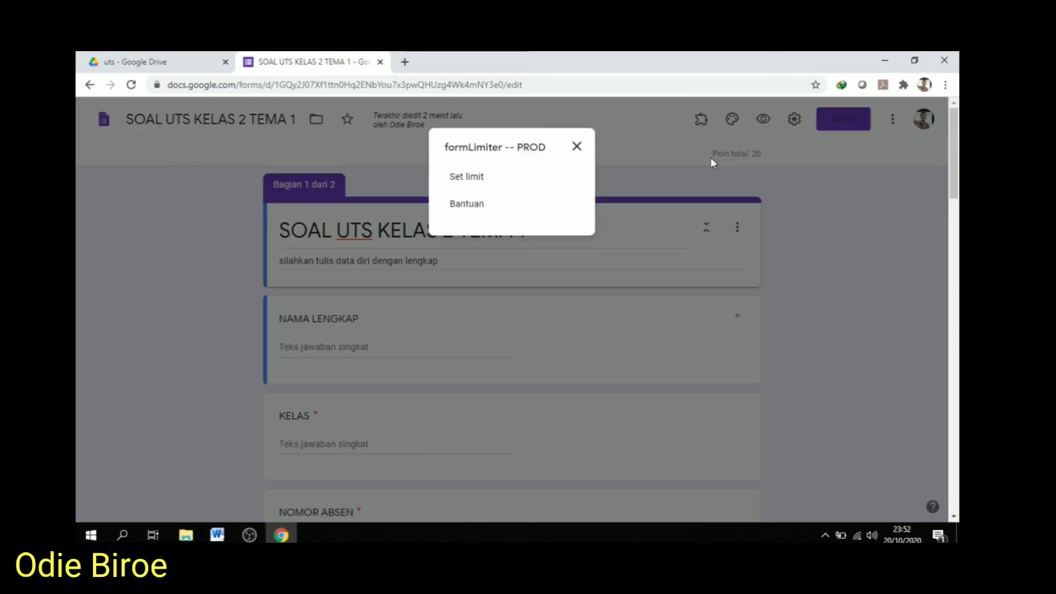
left_click(464, 179)
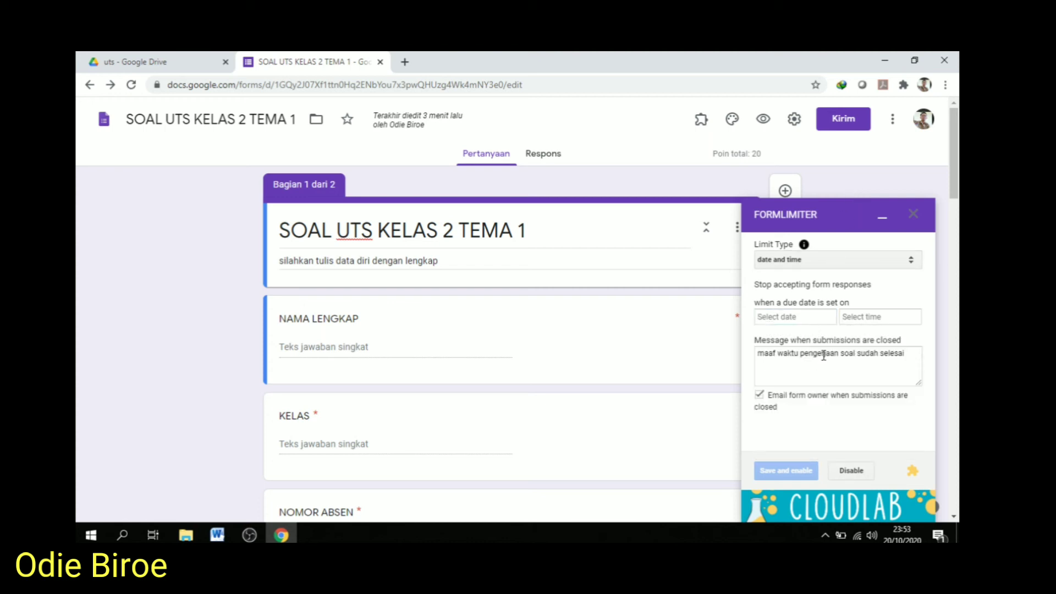
Step: Set formLimiter to stop accepting responses on 10/20/2020 at 11:55 PM, save and enable the limit, and close its settings
left_click(819, 318)
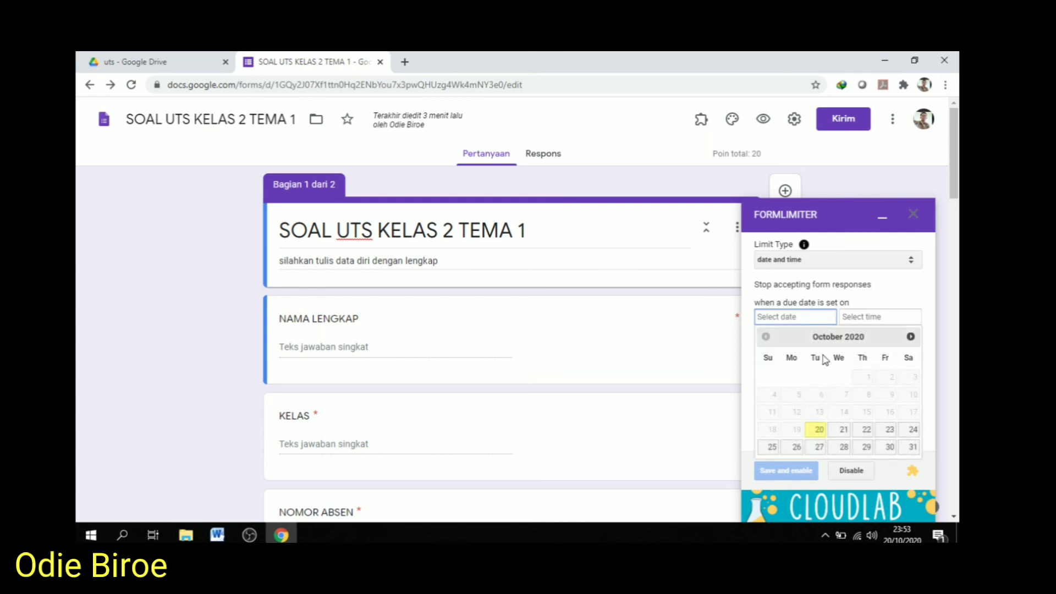
left_click(819, 431)
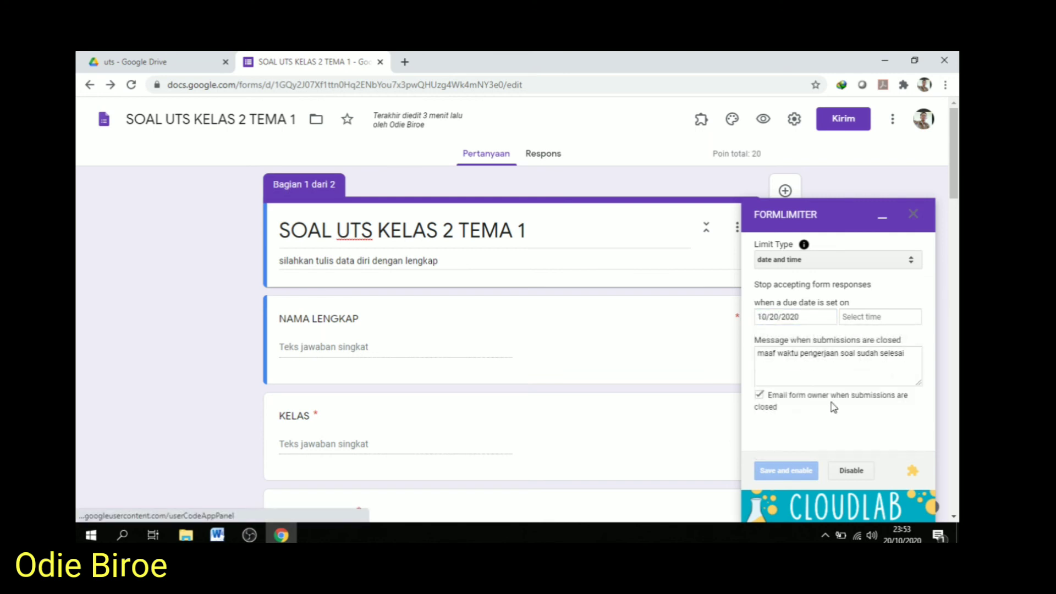
left_click(853, 318)
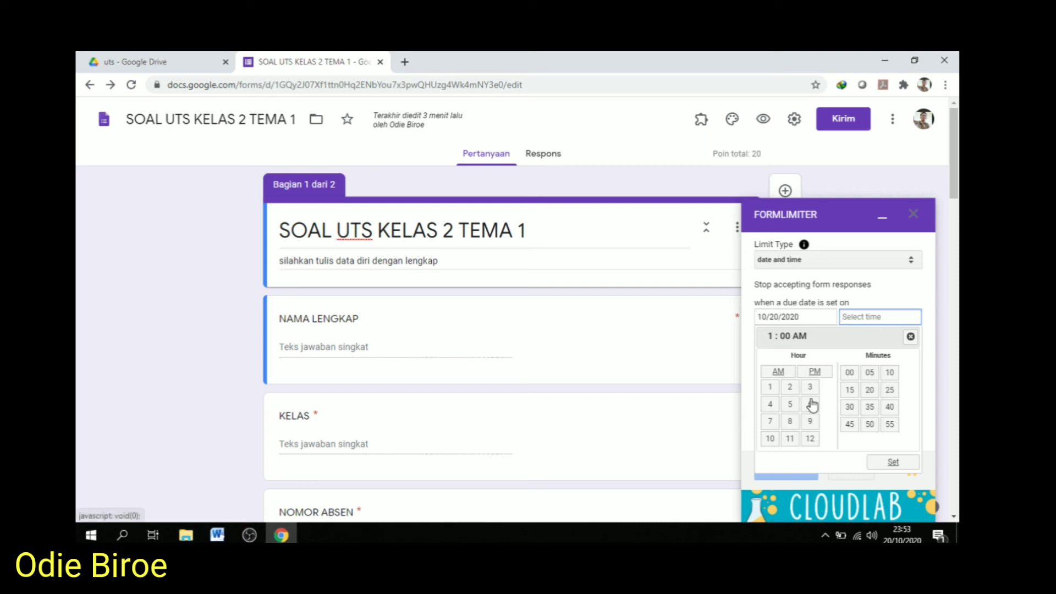
left_click(790, 439)
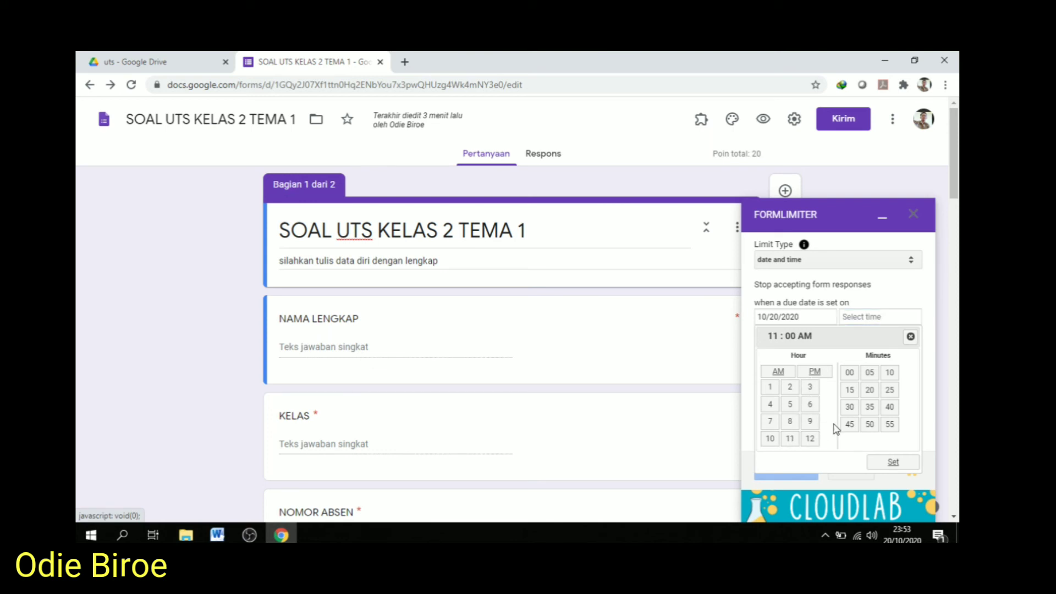
left_click(890, 425)
left_click(815, 373)
left_click(895, 464)
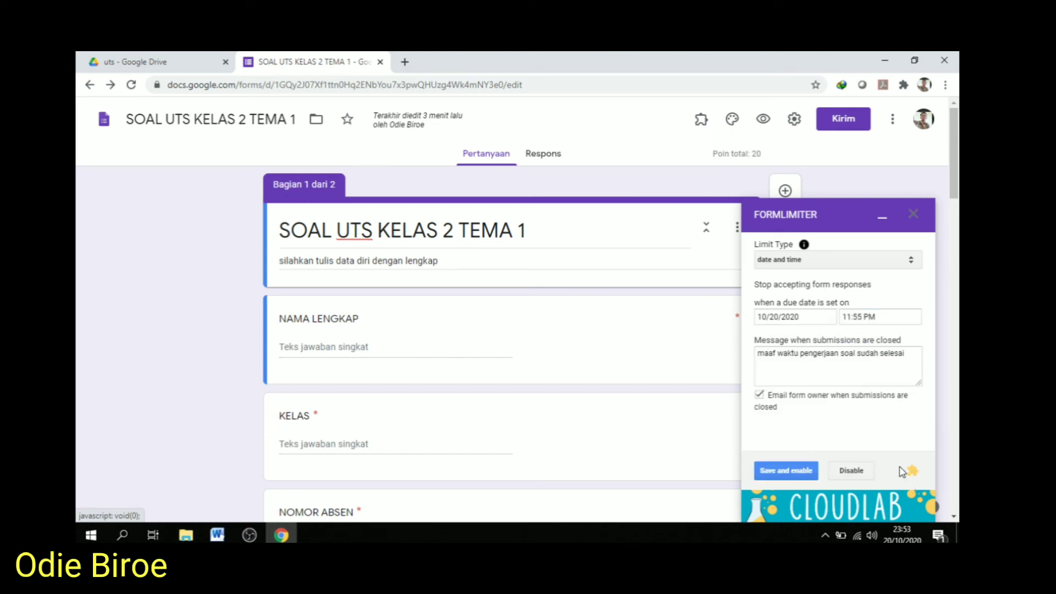
left_click(798, 476)
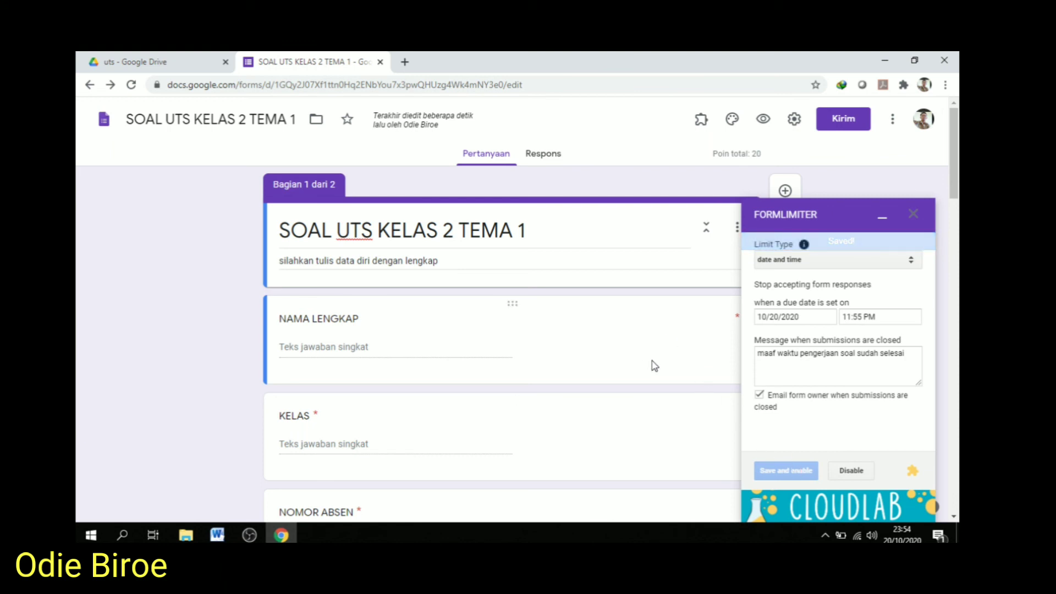
left_click(914, 215)
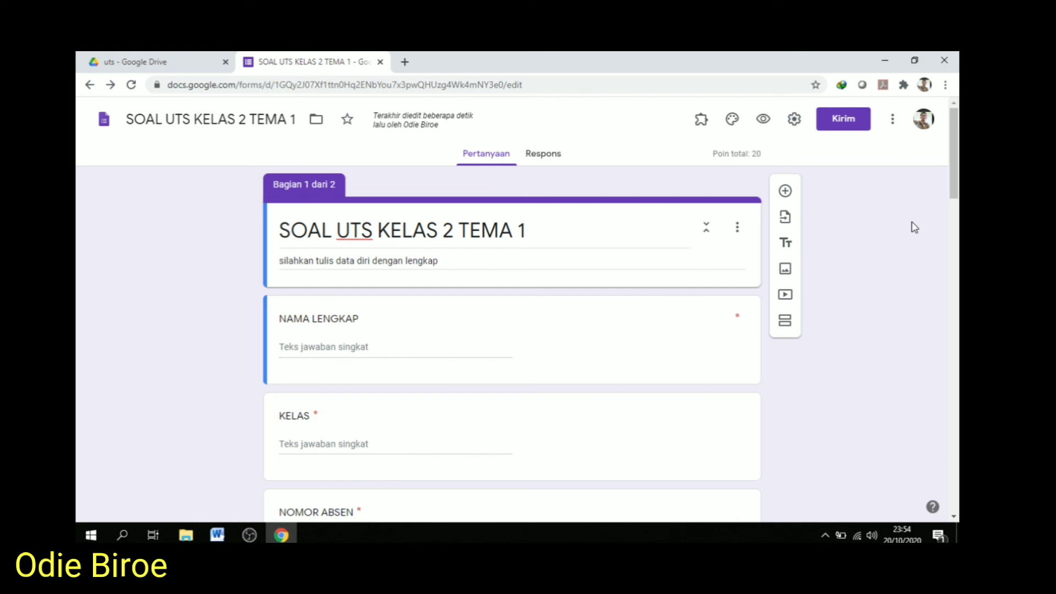
Step: Shorten the form's shareable link in the send options and copy it
left_click(852, 127)
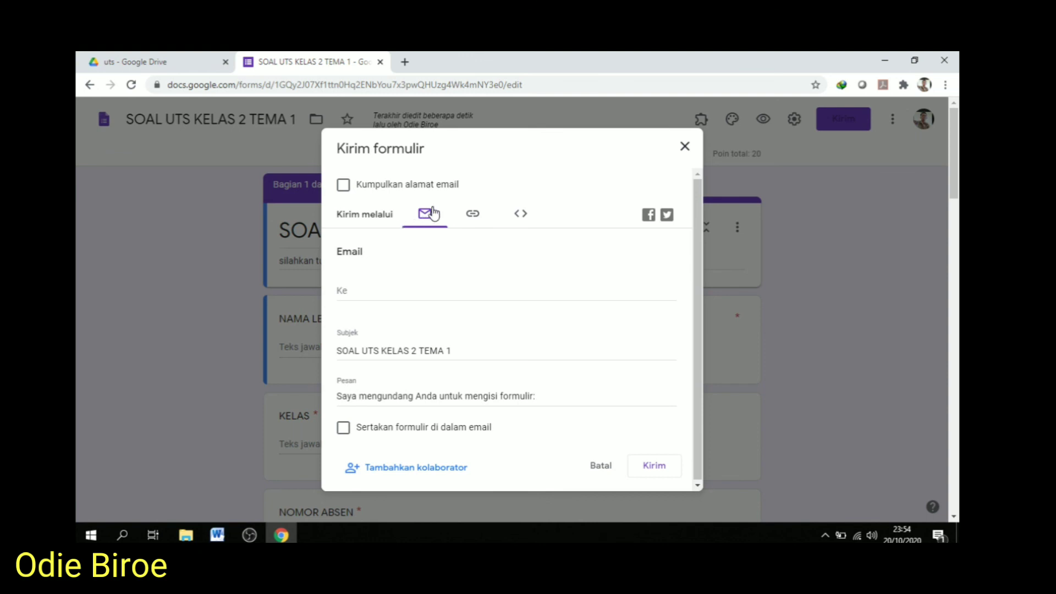
left_click(472, 215)
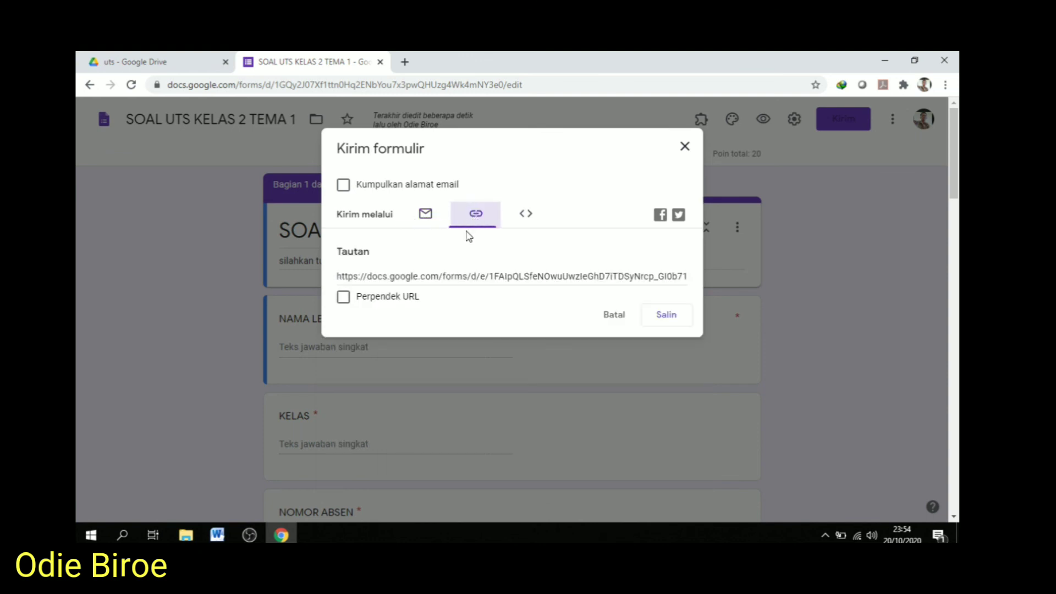
left_click(406, 297)
key("ctrl+c")
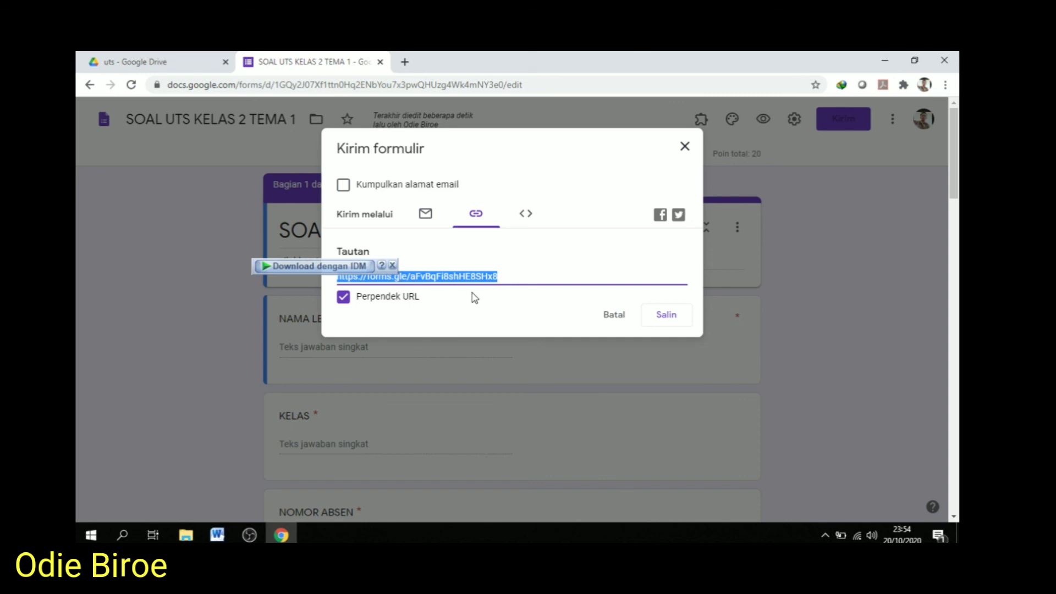
Step: Open the copied form link in a new browser tab and look over the identity section as a respondent
left_click(405, 62)
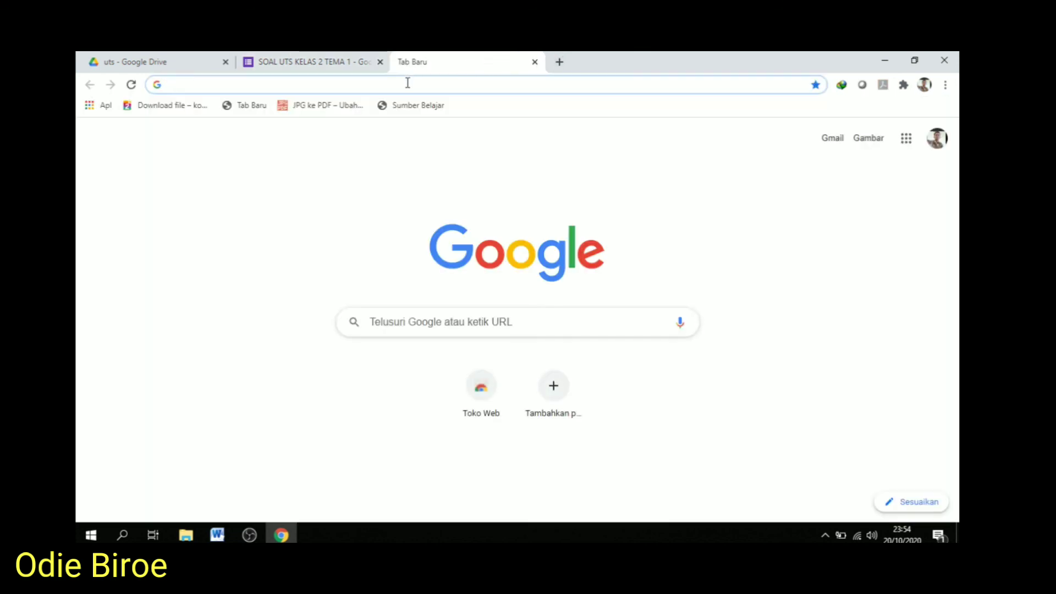
key("ctrl+v")
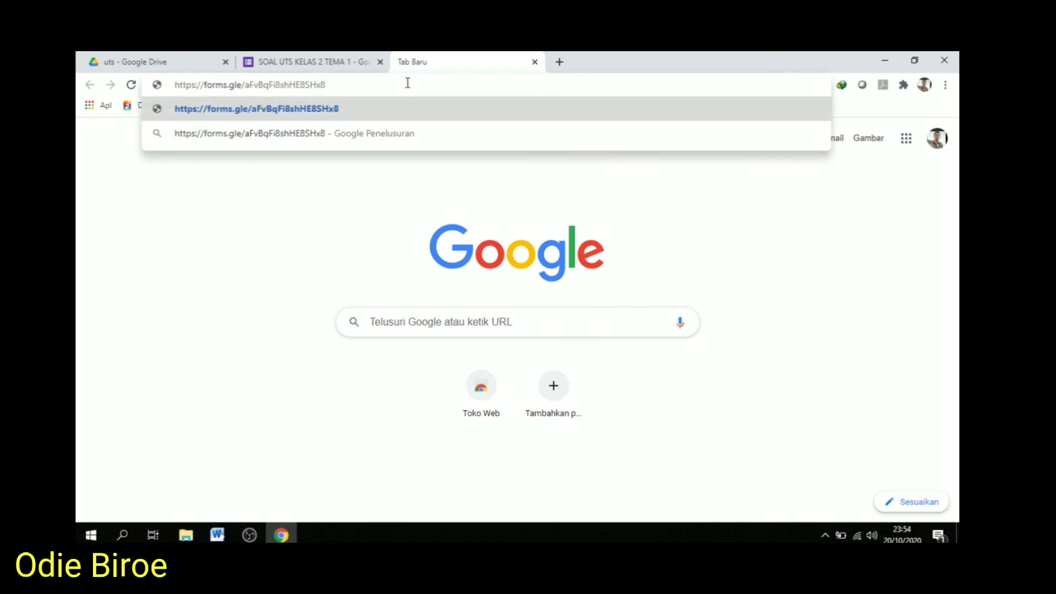
key("Return")
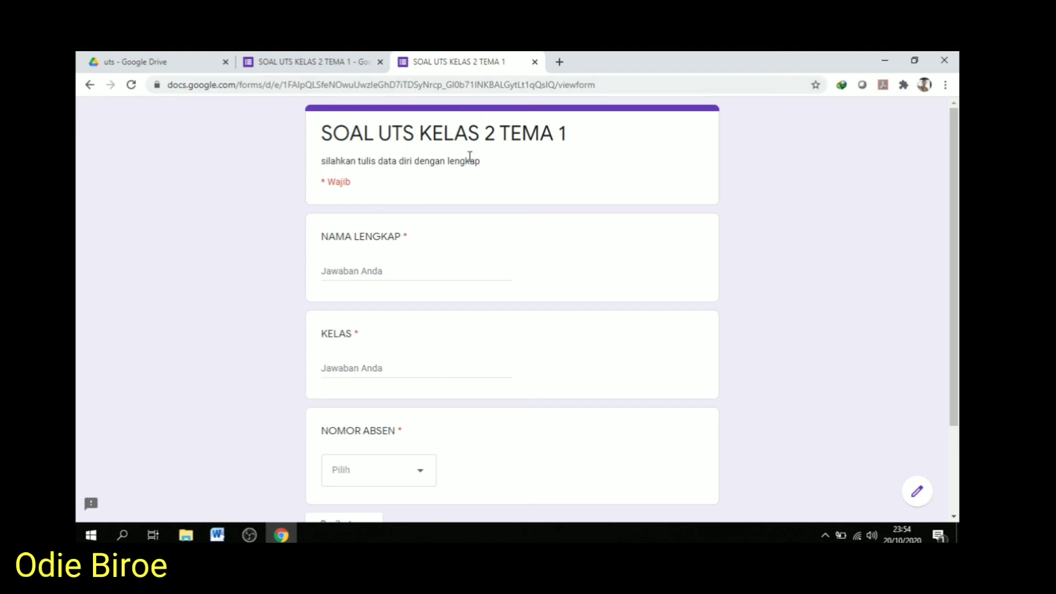
scroll(471, 162, "down", 2)
scroll(471, 162, "up", 2)
Step: Reload the respondent page repeatedly to check whether the form closes at the time limit
left_click(131, 85)
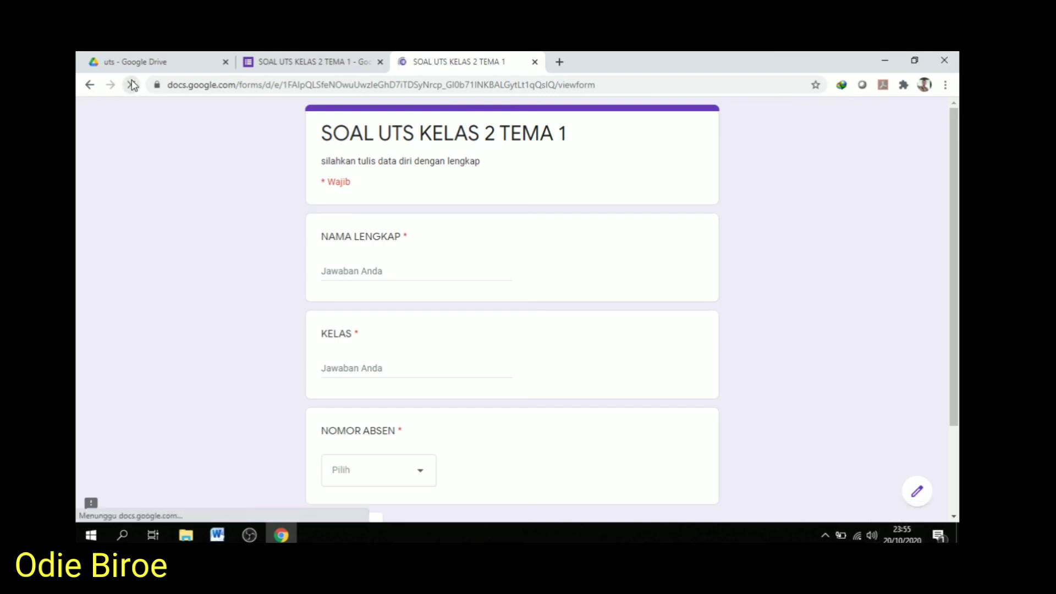
left_click(131, 85)
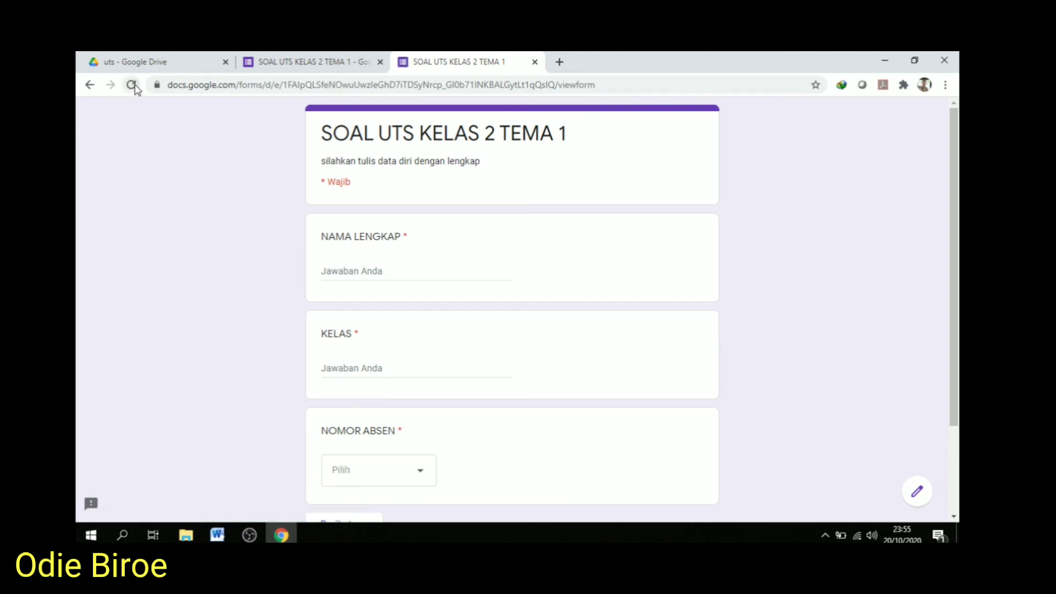
left_click(132, 86)
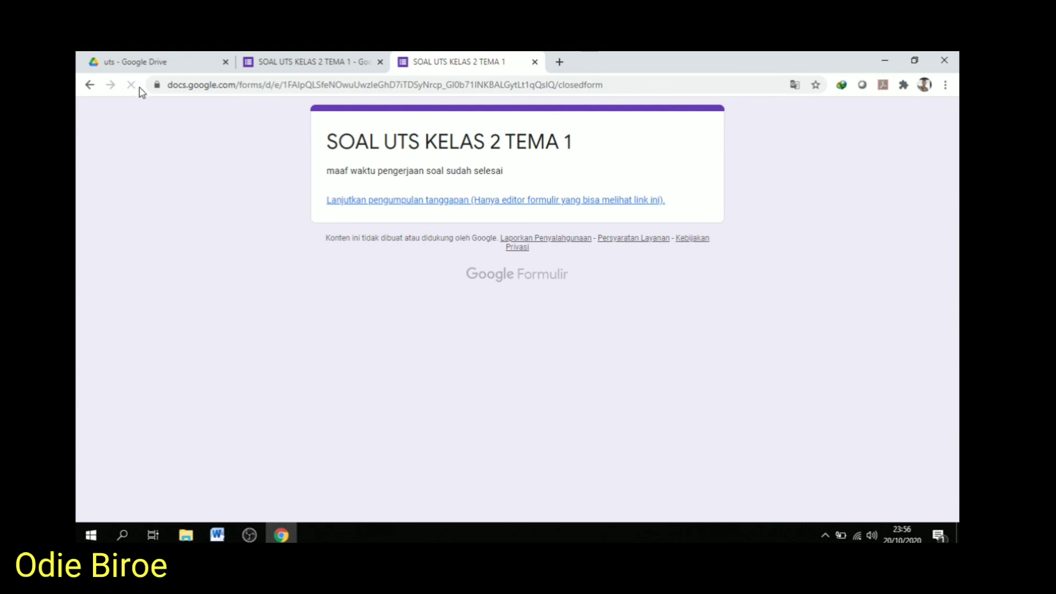